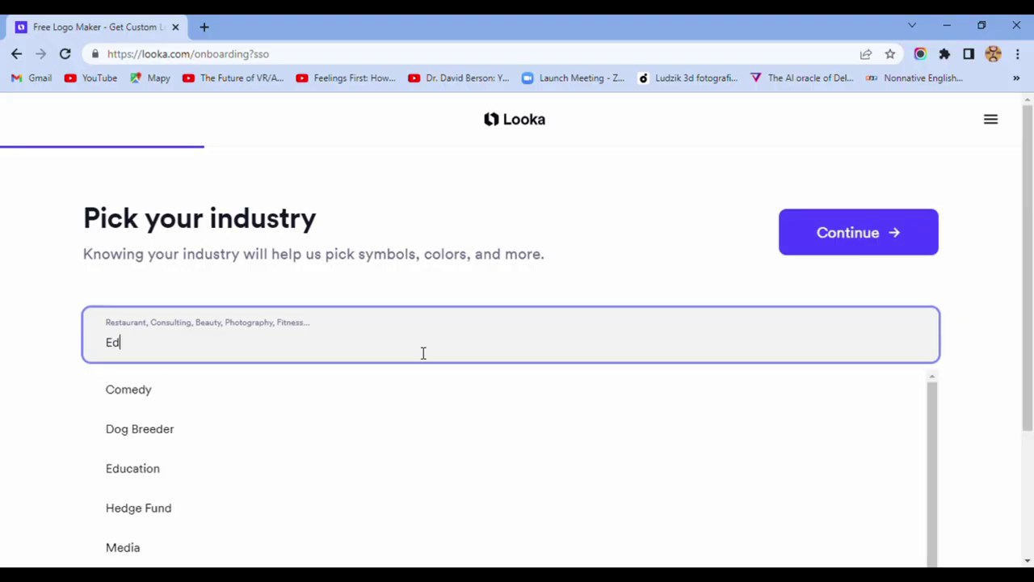
Set the logo's industry to Education
type("n")
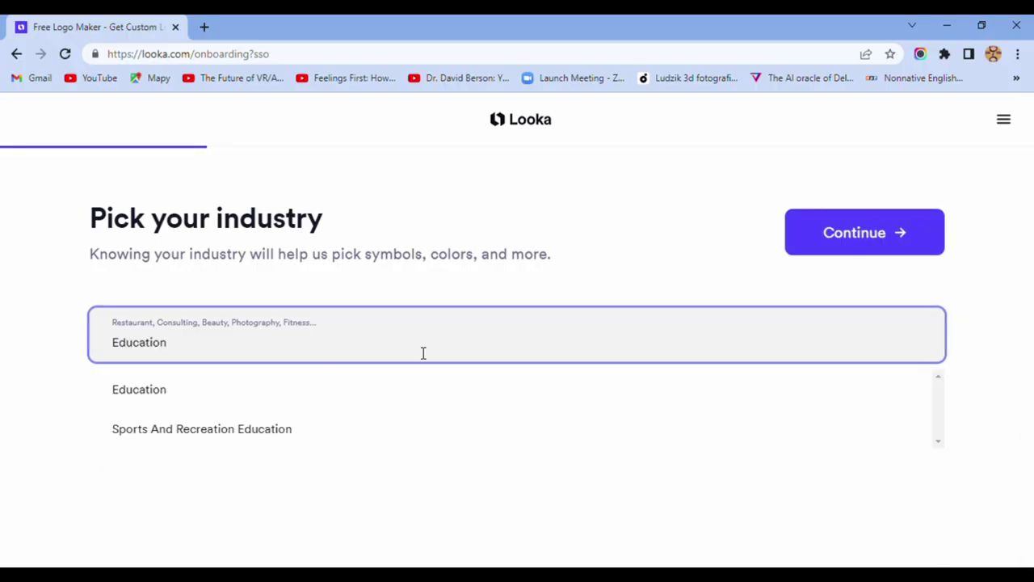
left_click(249, 394)
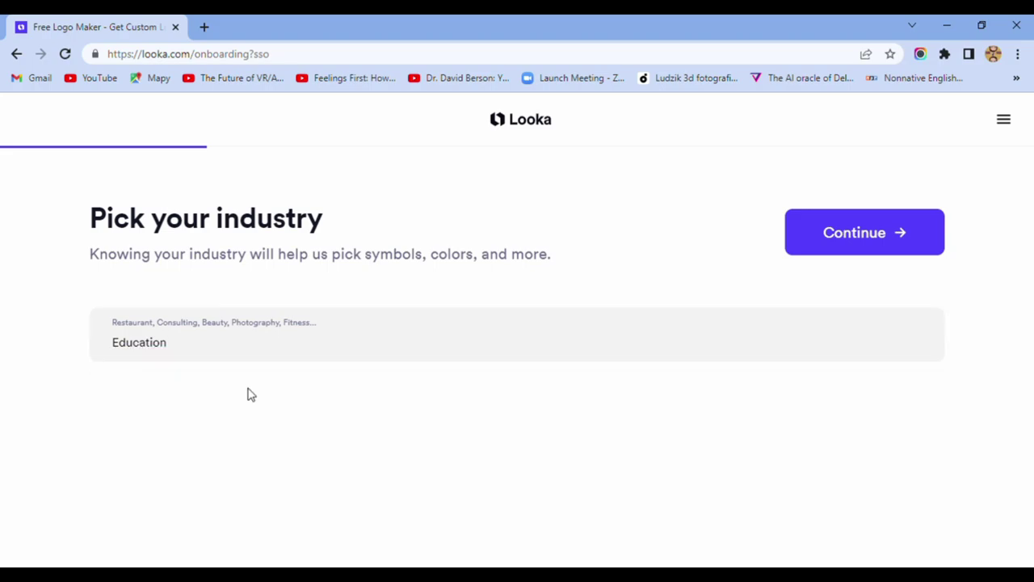
left_click(900, 238)
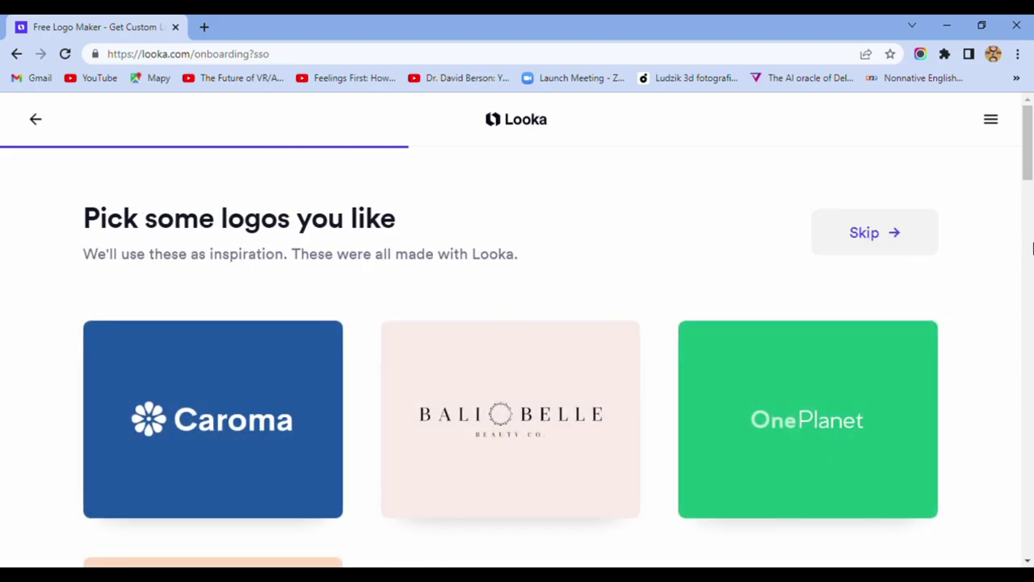
Pick the Casey's Corner logo as inspiration and continue to colour selection
scroll(1023, 383, "down", 5)
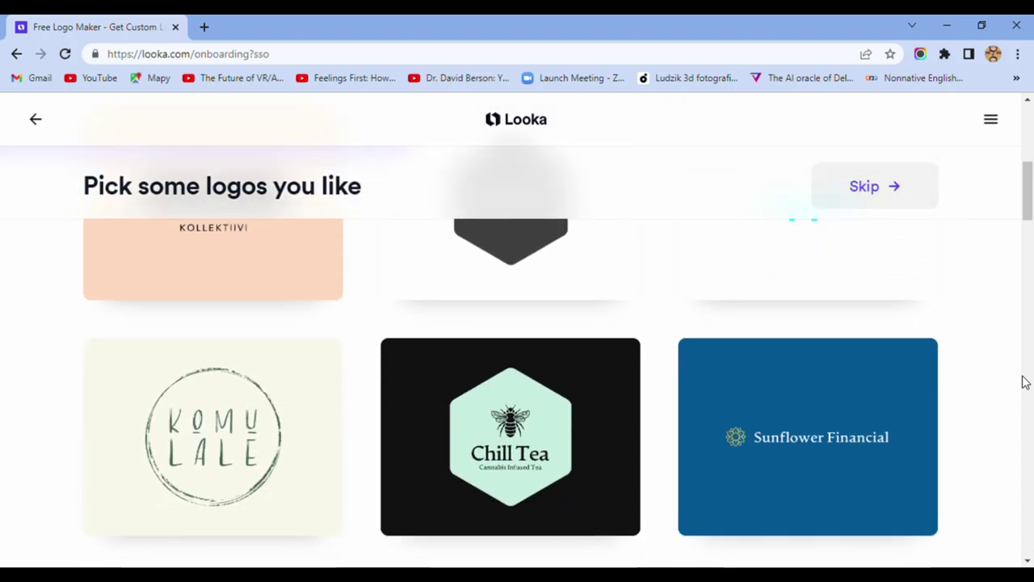
scroll(1023, 382, "down", 4)
scroll(1023, 383, "down", 2)
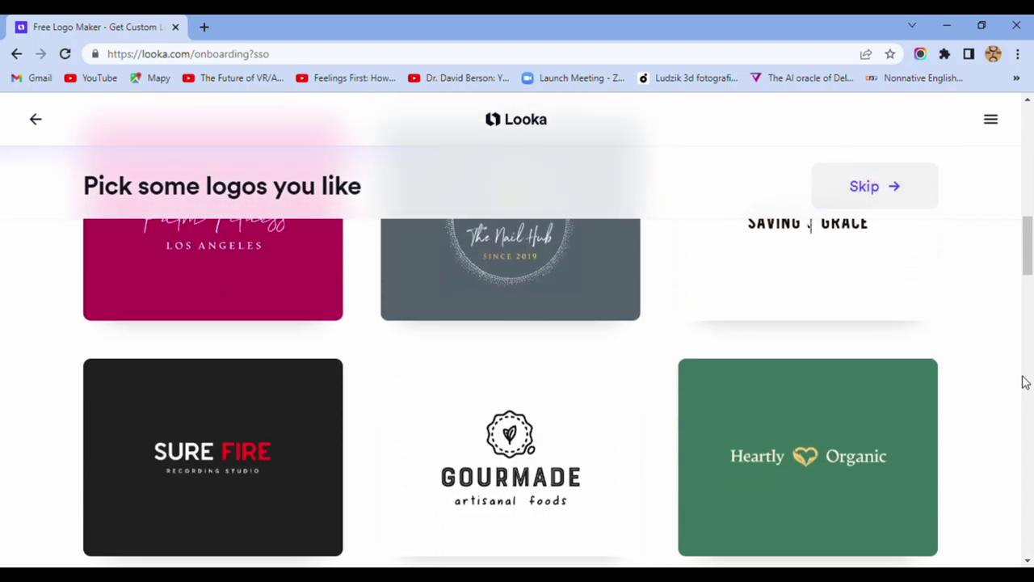
scroll(1023, 383, "down", 4)
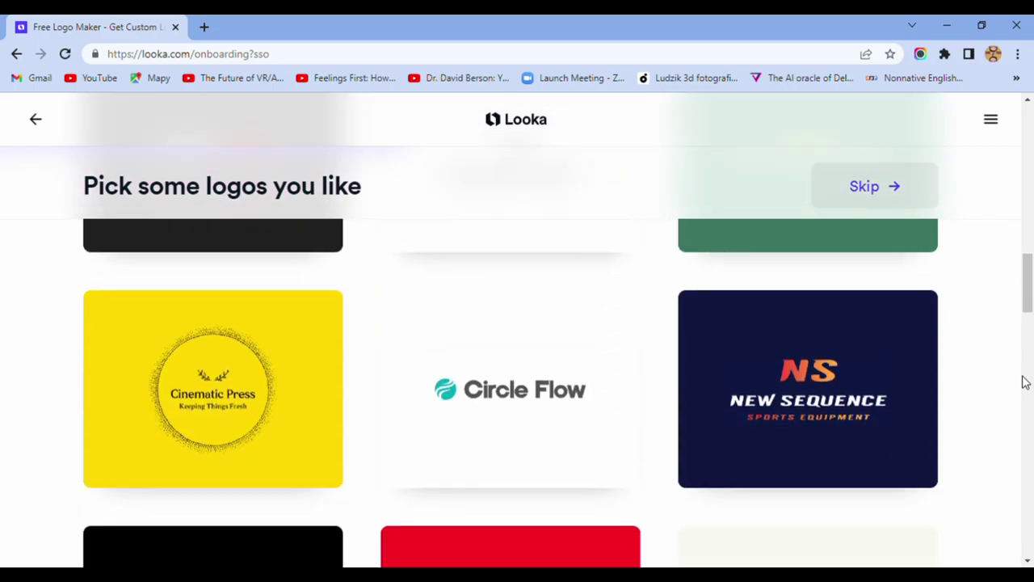
scroll(1023, 382, "down", 4)
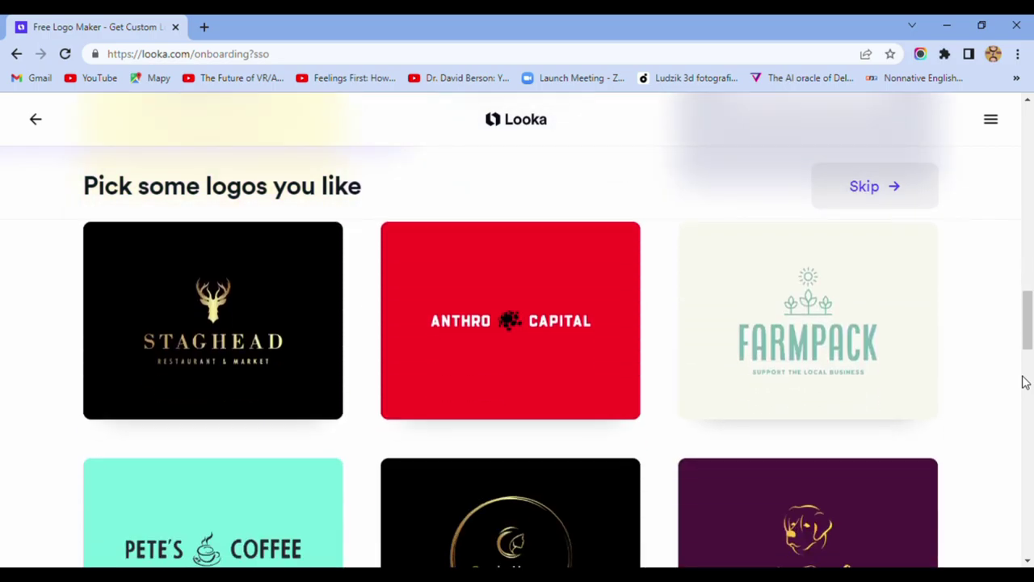
scroll(1023, 383, "down", 2)
scroll(1023, 382, "down", 2)
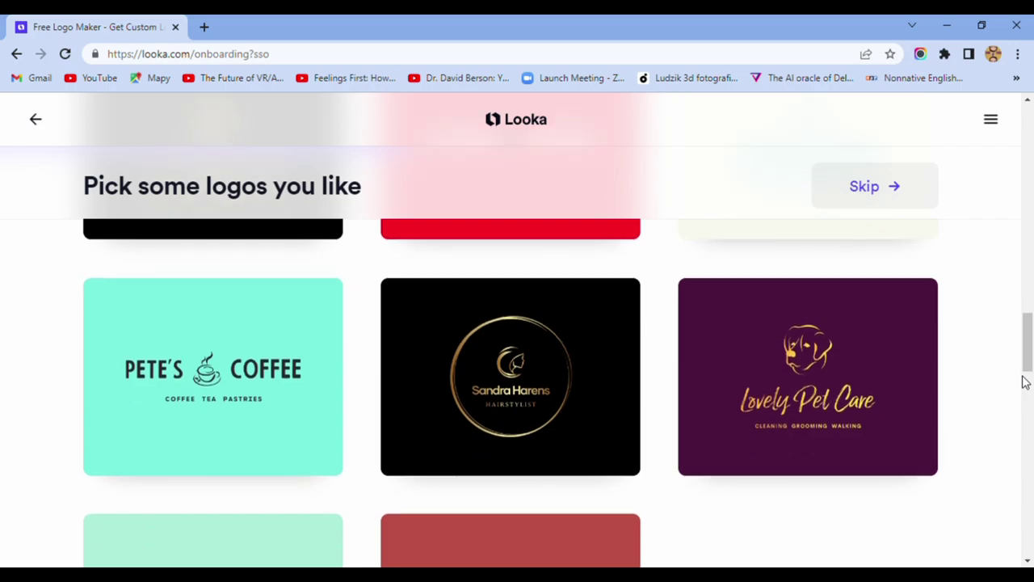
scroll(1023, 383, "down", 2)
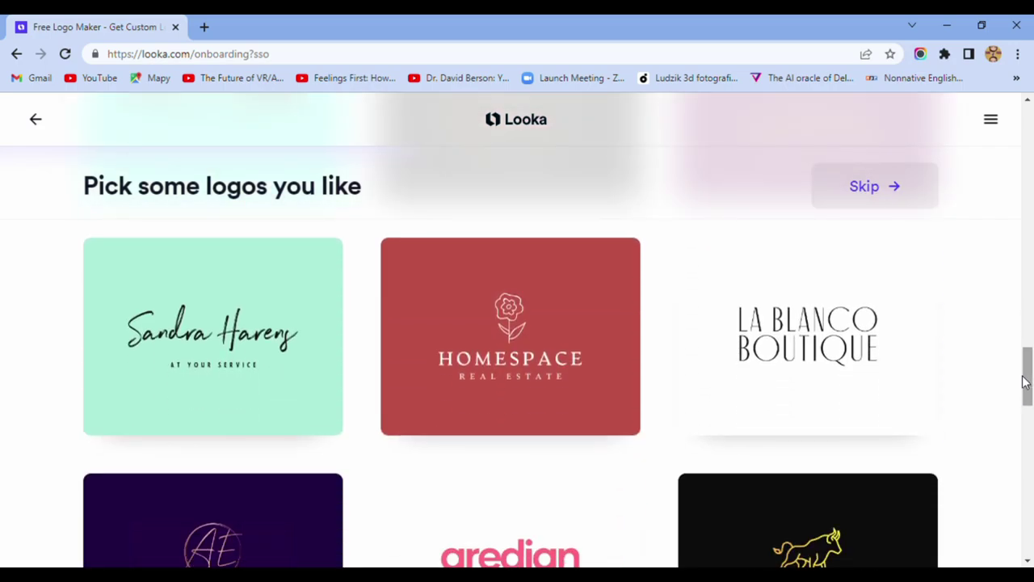
scroll(1023, 382, "down", 3)
scroll(1023, 382, "down", 6)
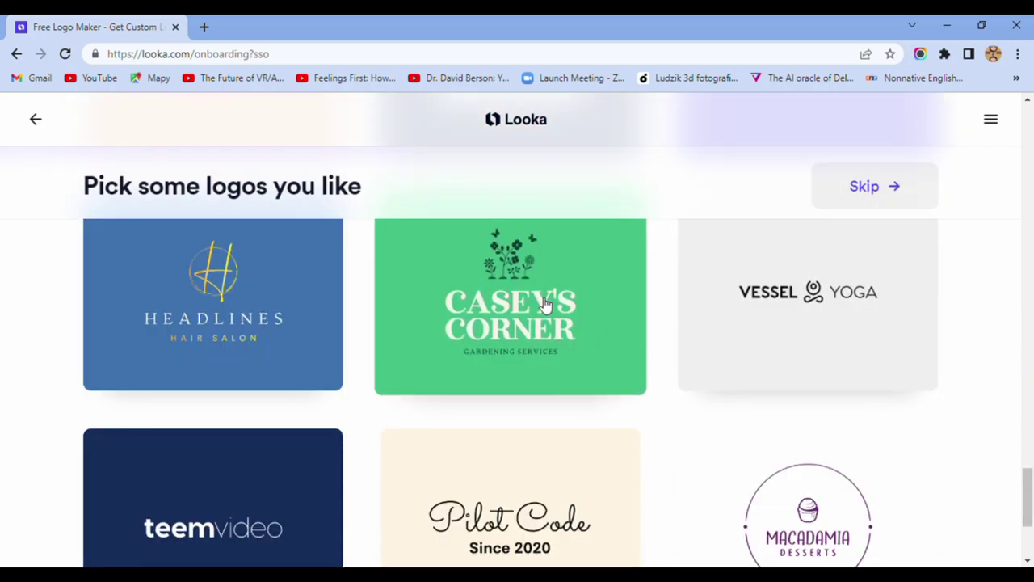
left_click(545, 304)
left_click(867, 188)
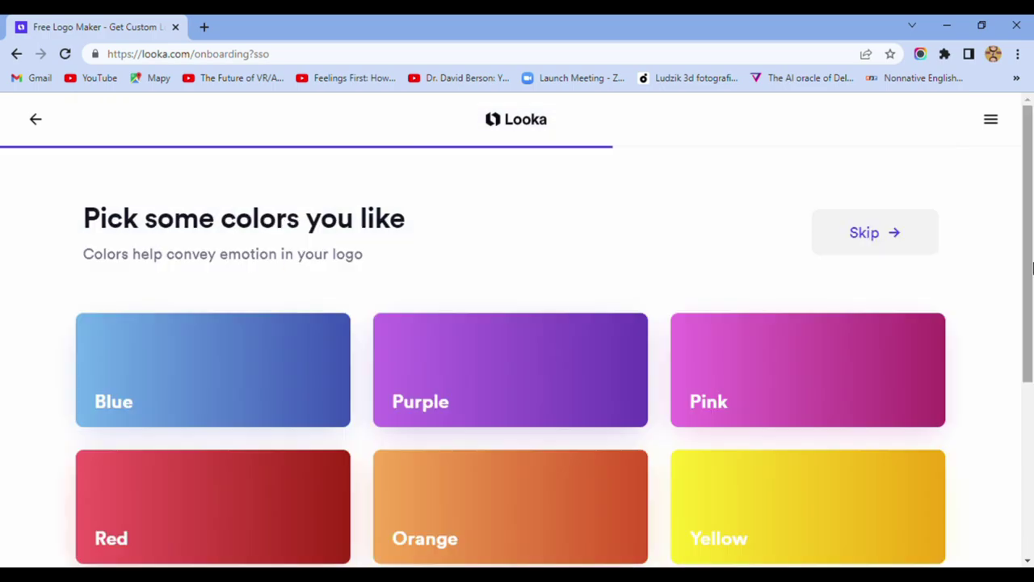
Choose Teal as the logo colour
scroll(1032, 268, "down", 3)
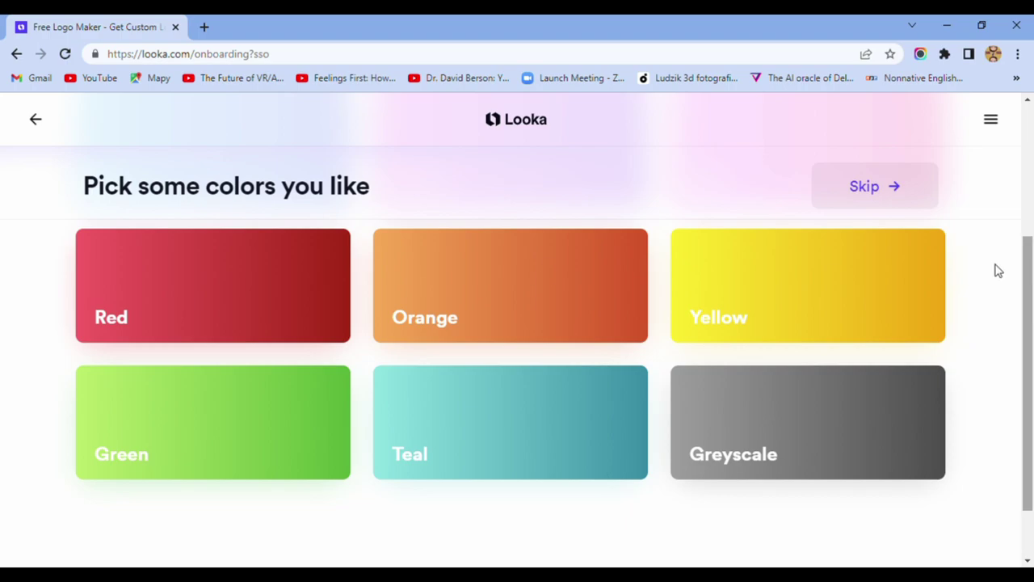
left_click(501, 464)
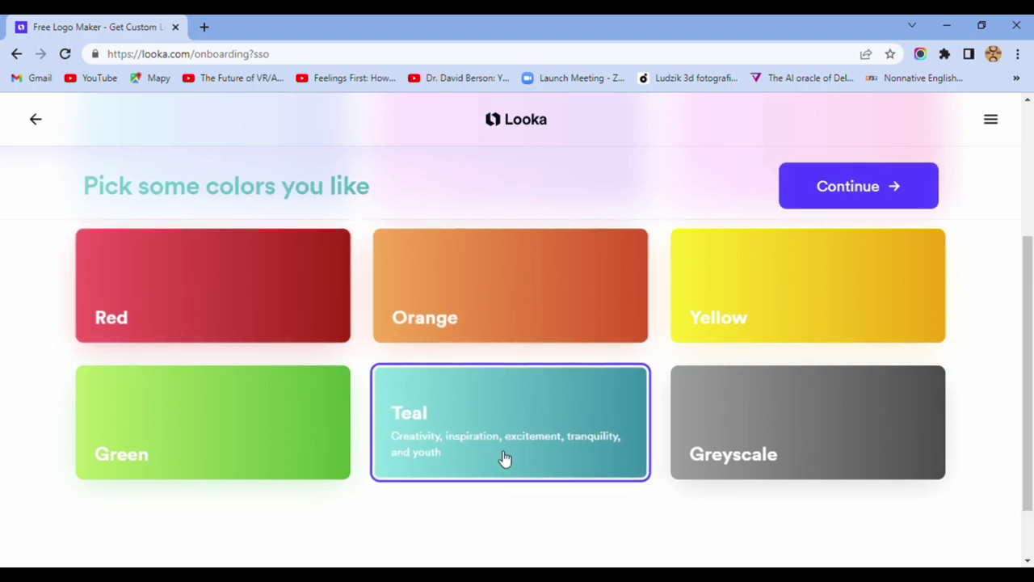
left_click(898, 192)
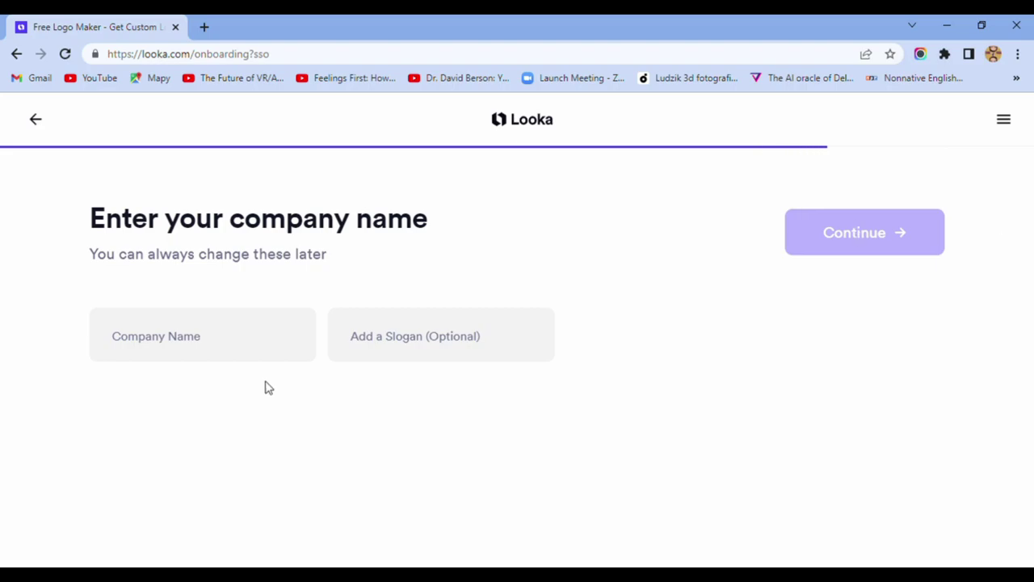
Enter company name 'BREAKING BRAIN' with slogan 'Never is too late' and submit
left_click(243, 343)
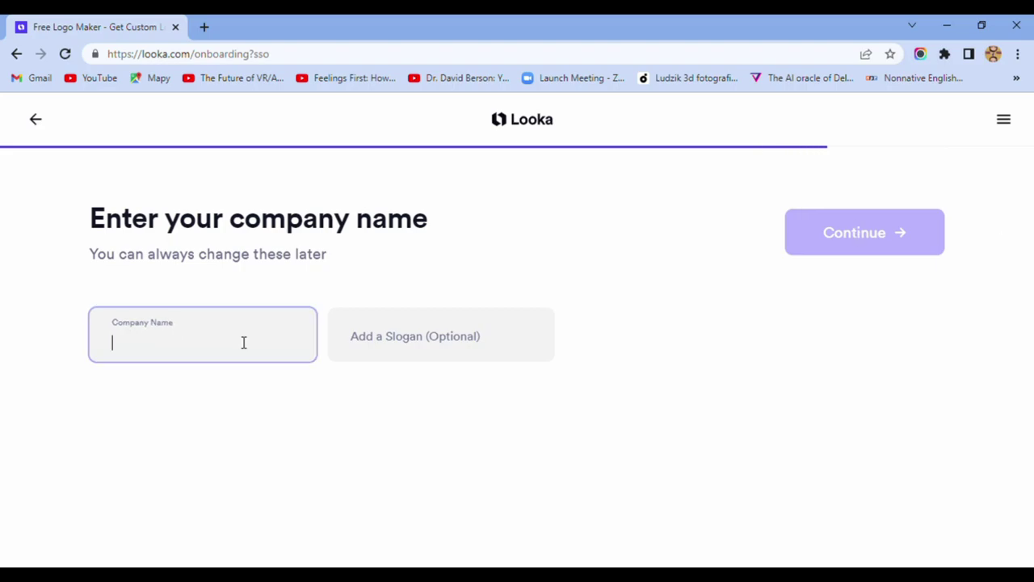
type("BREAKING")
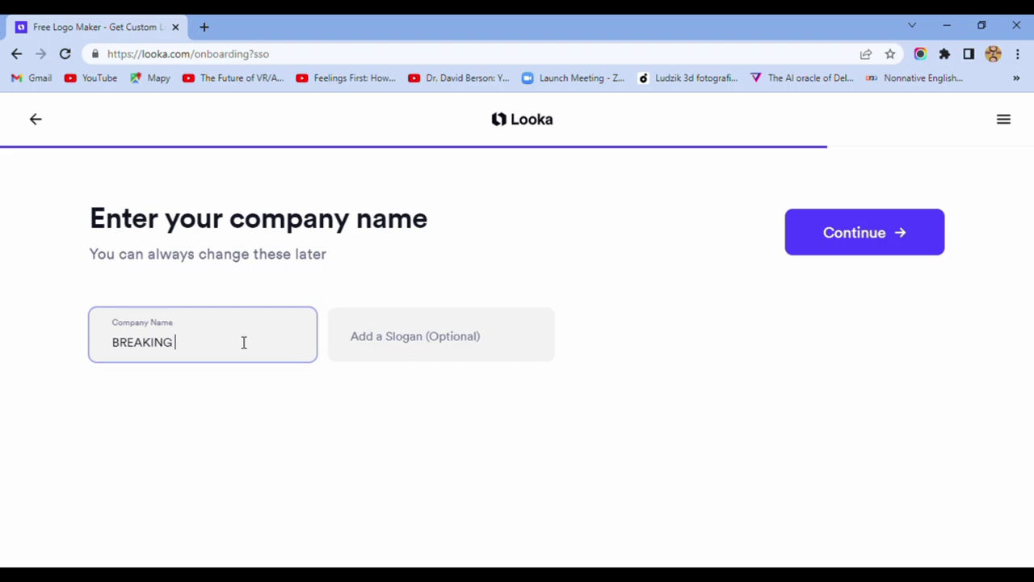
type(" BRAIN")
left_click(387, 348)
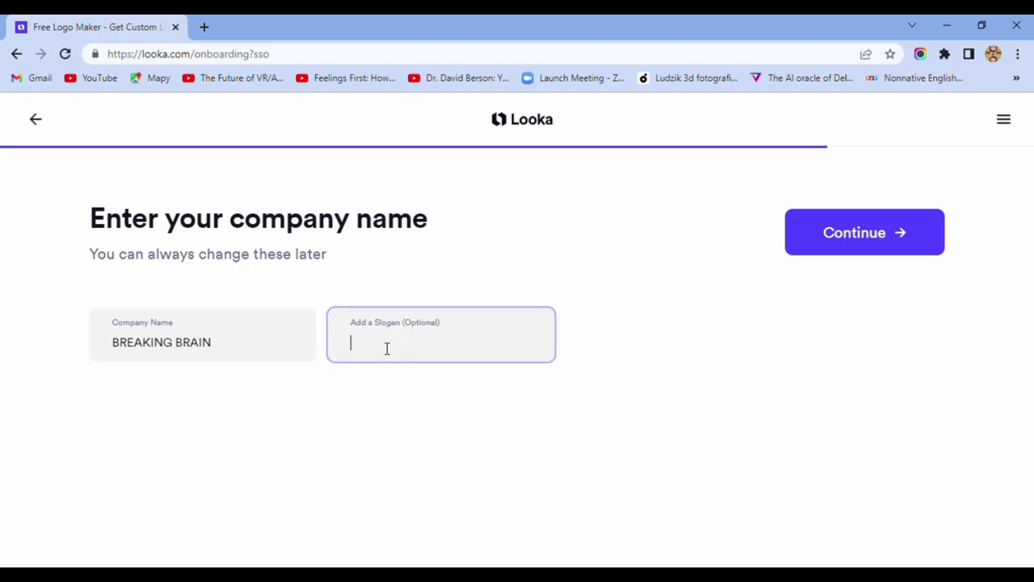
type("Never is too late")
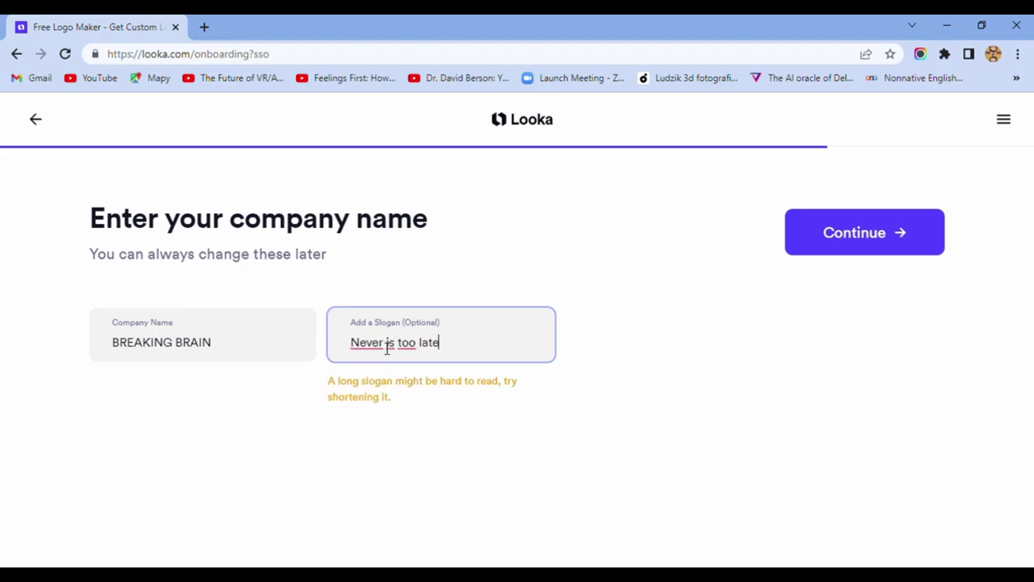
key("Return")
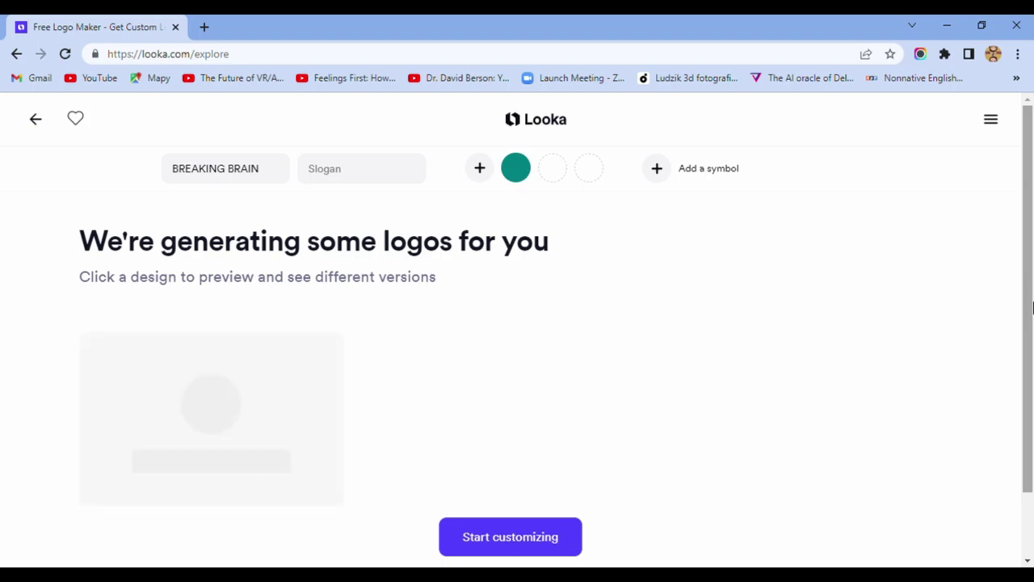
Browse the generated BREAKING BRAIN logos and load another batch of designs
scroll(1027, 325, "down", 1)
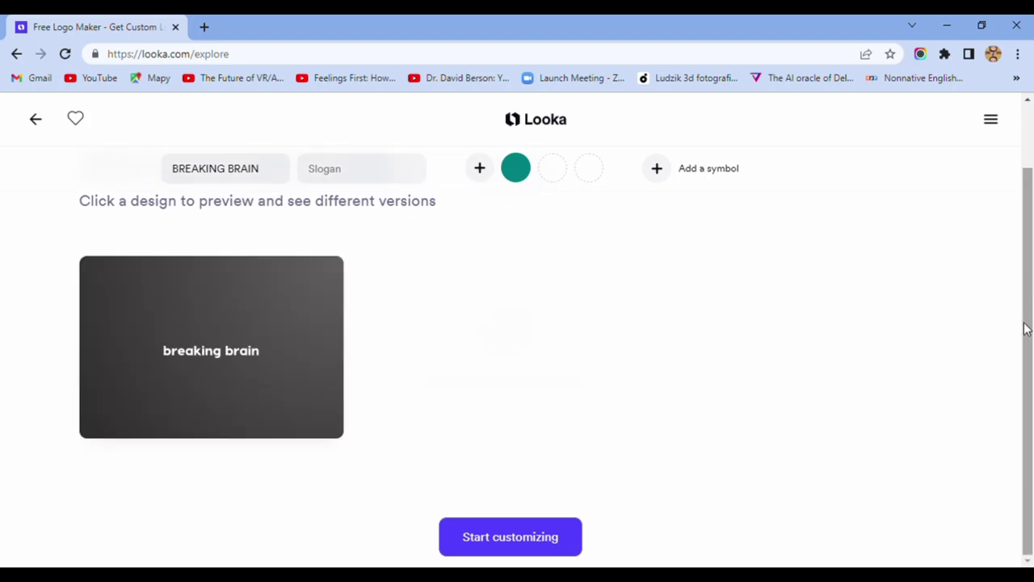
scroll(1027, 325, "up", 1)
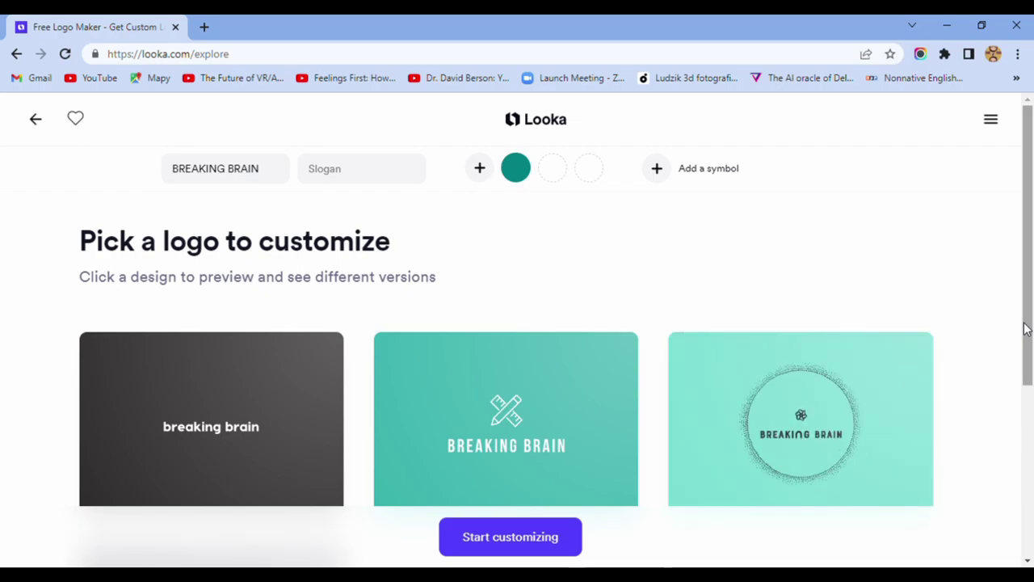
scroll(1027, 329, "down", 2)
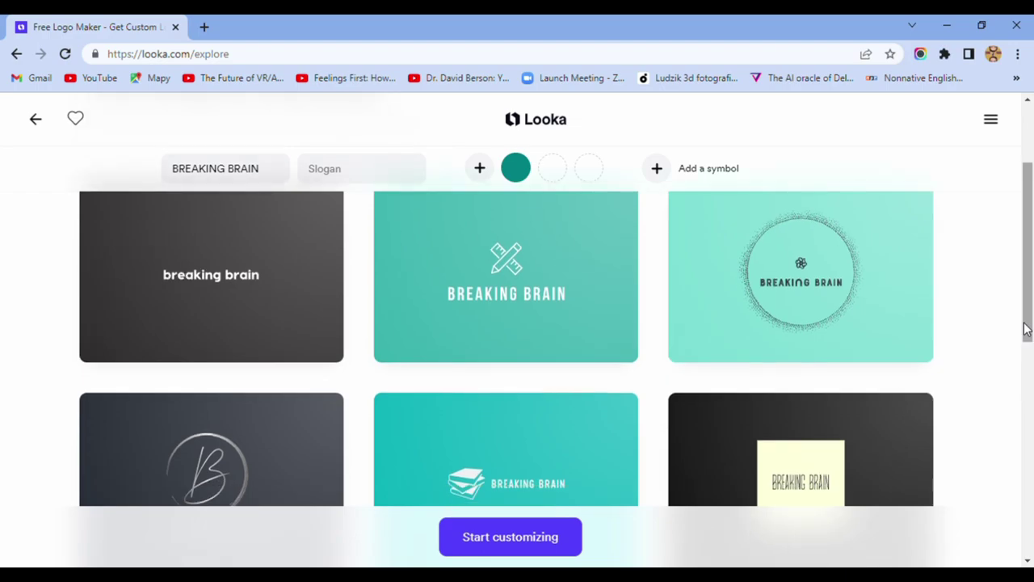
scroll(1027, 329, "down", 2)
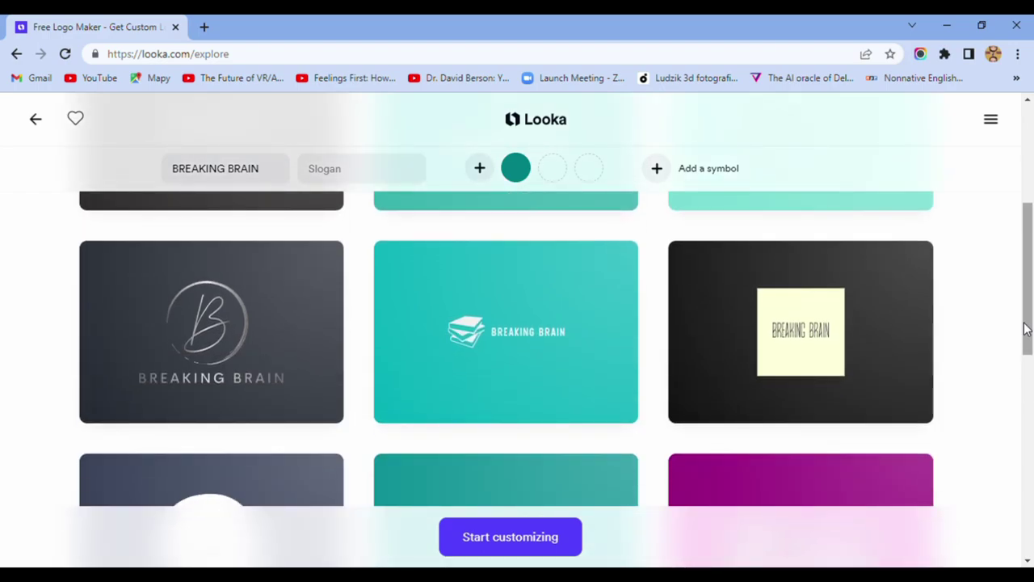
scroll(1027, 329, "down", 3)
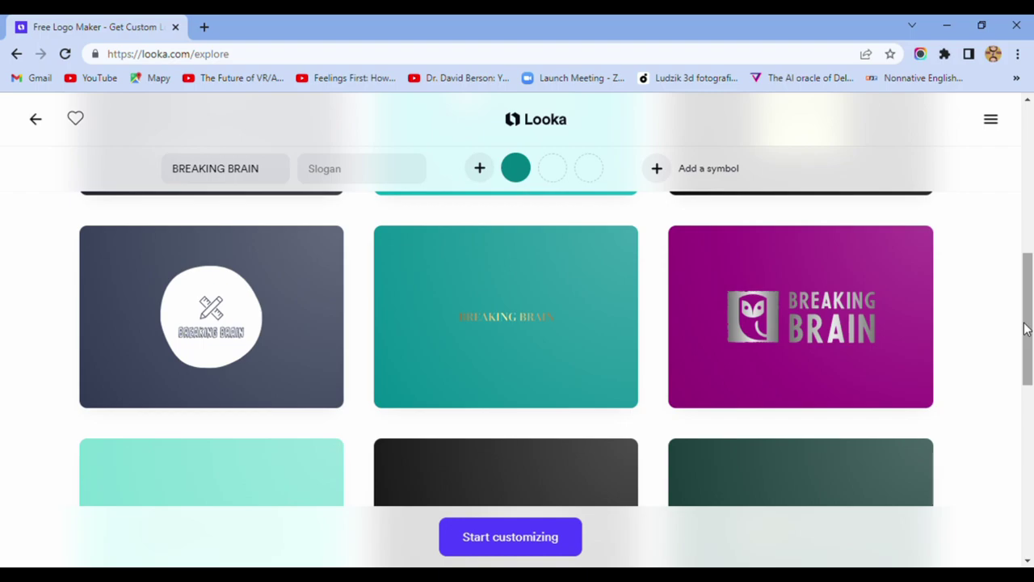
scroll(1026, 329, "down", 2)
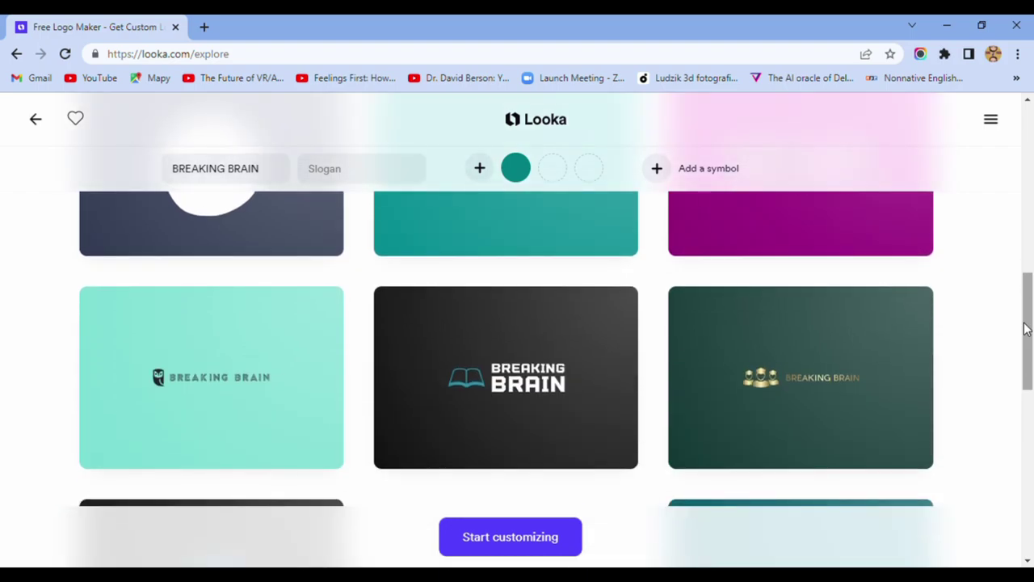
scroll(1027, 329, "down", 2)
scroll(1024, 328, "down", 2)
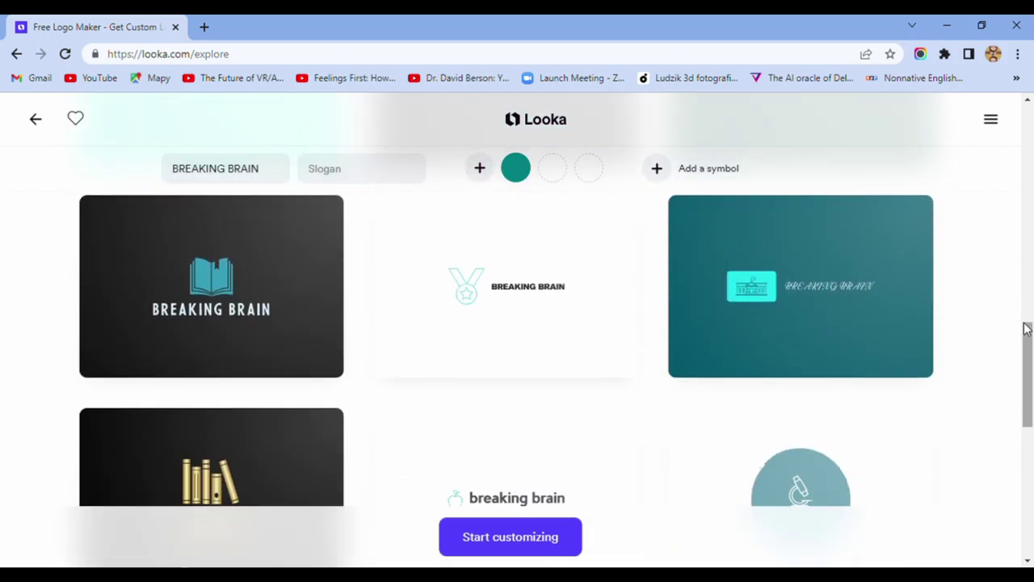
scroll(1024, 329, "down", 1)
scroll(1027, 329, "down", 1)
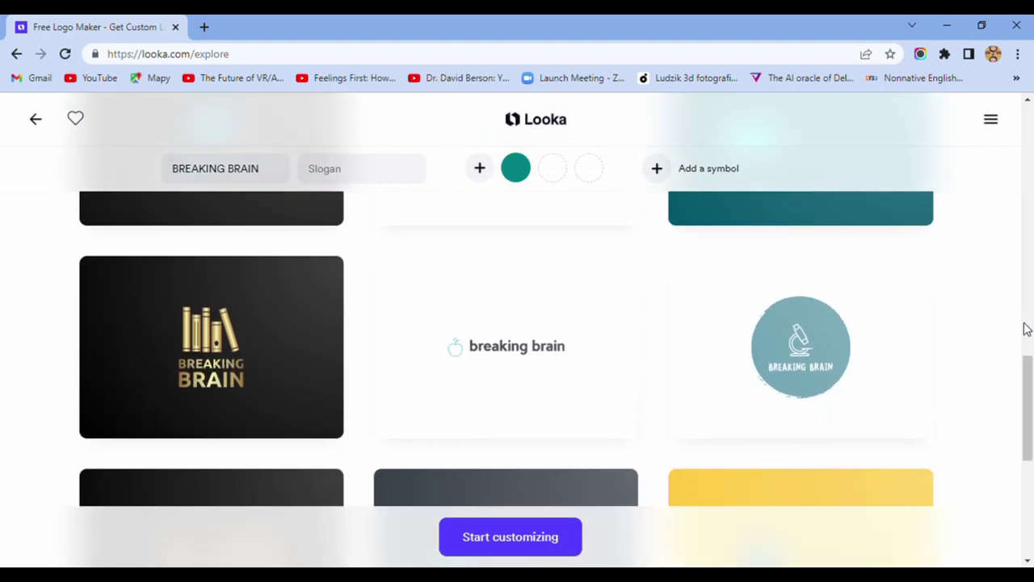
scroll(1027, 329, "down", 2)
scroll(1027, 329, "down", 2)
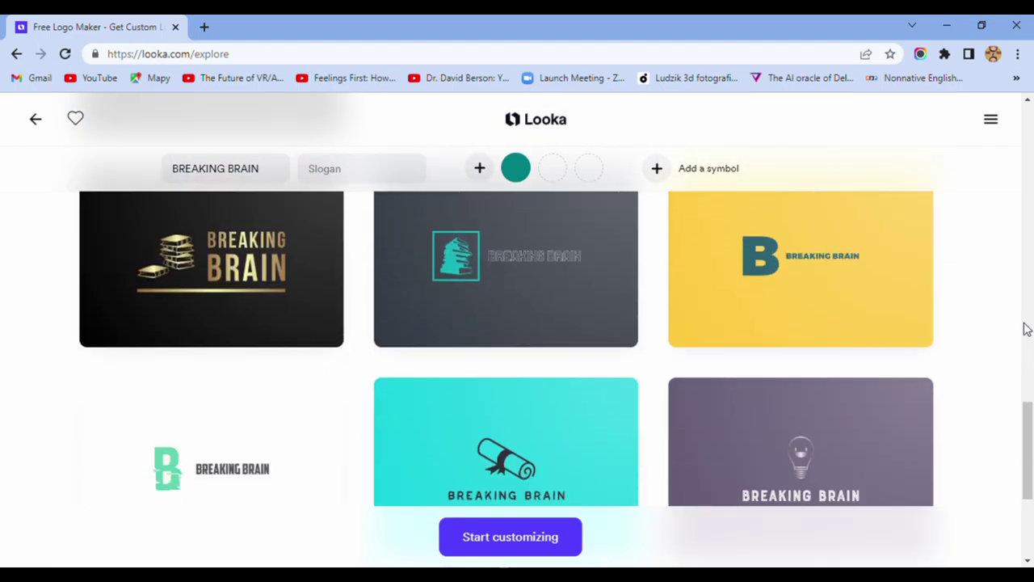
scroll(1026, 329, "down", 2)
left_click(509, 482)
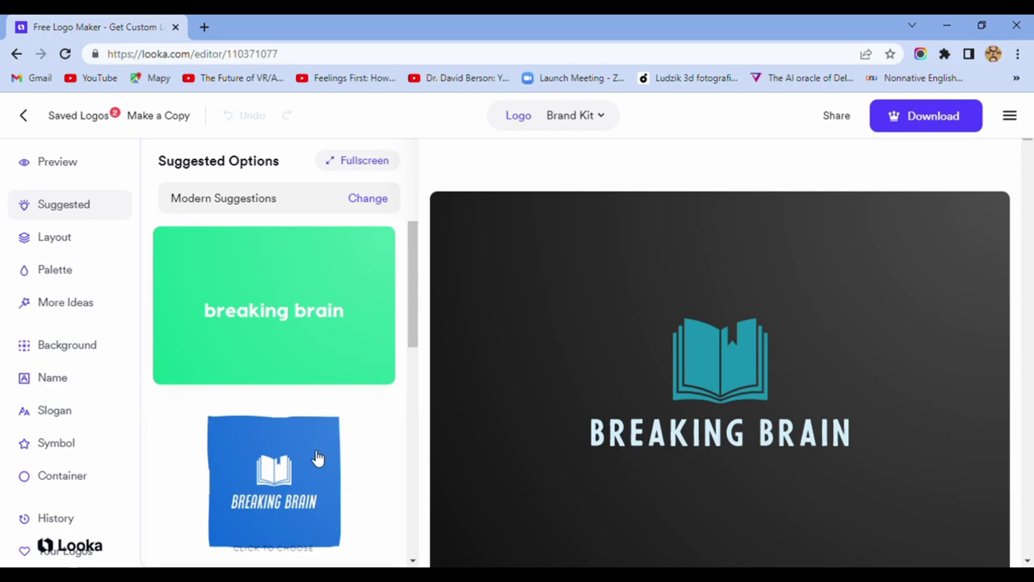
Try the blue square and orange hexagon designs, then settle on the grey circuit-laptop logo
left_click(309, 466)
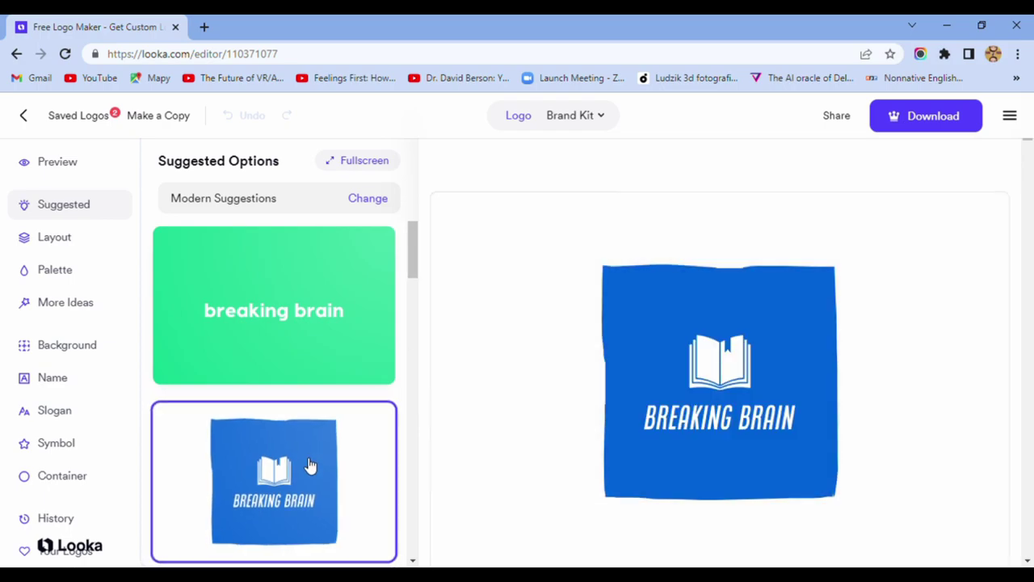
scroll(377, 455, "down", 2)
scroll(379, 453, "down", 2)
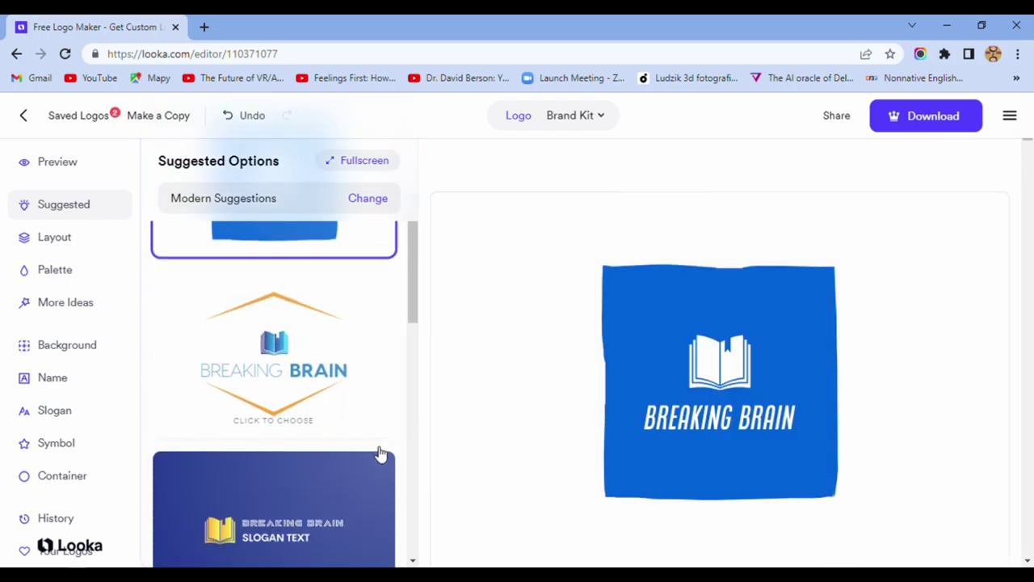
left_click(349, 381)
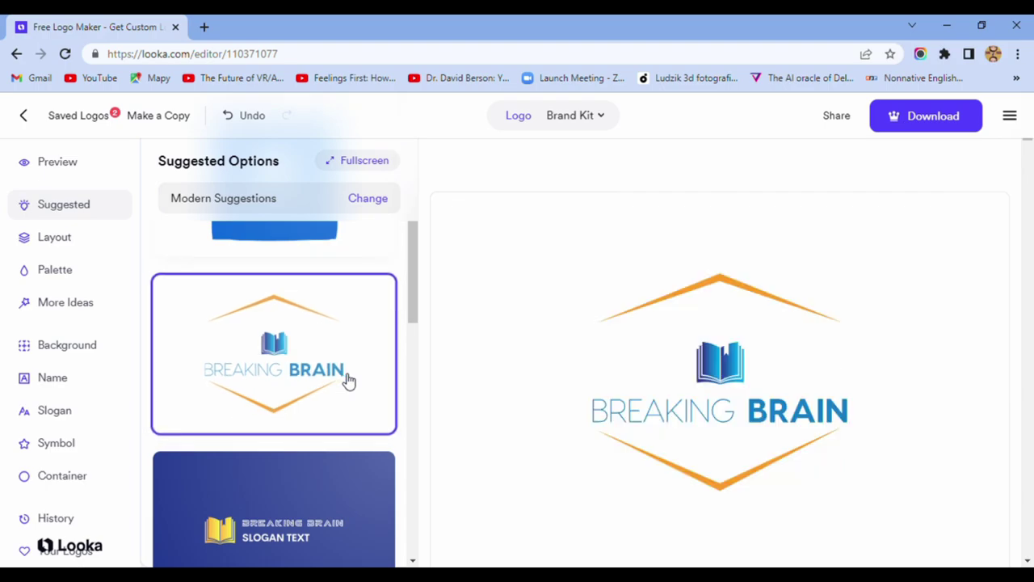
scroll(347, 381, "down", 5)
left_click(307, 490)
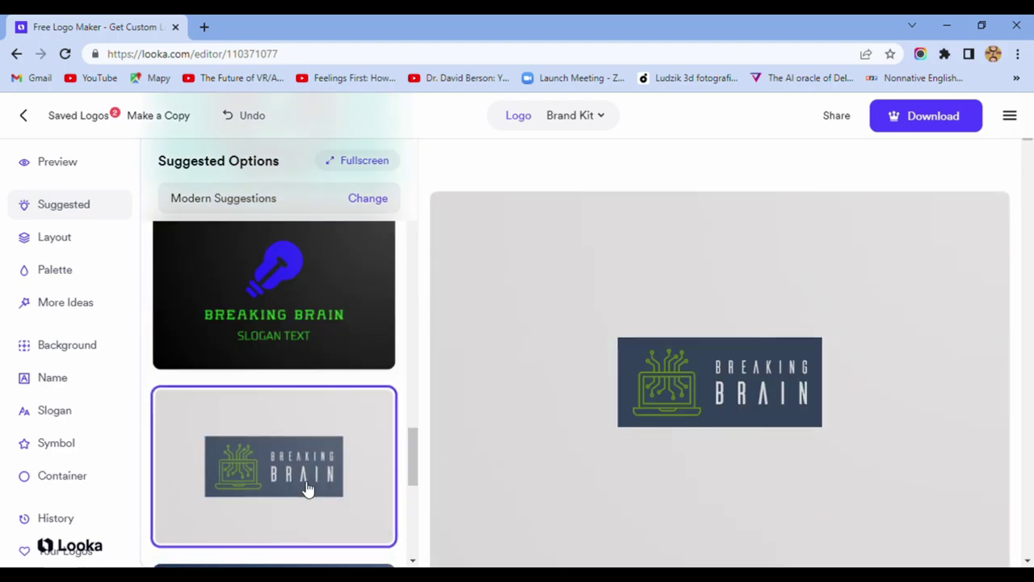
Open download pricing: $20 and $65 packages, $96 and $192 yearly subscriptions
left_click(905, 129)
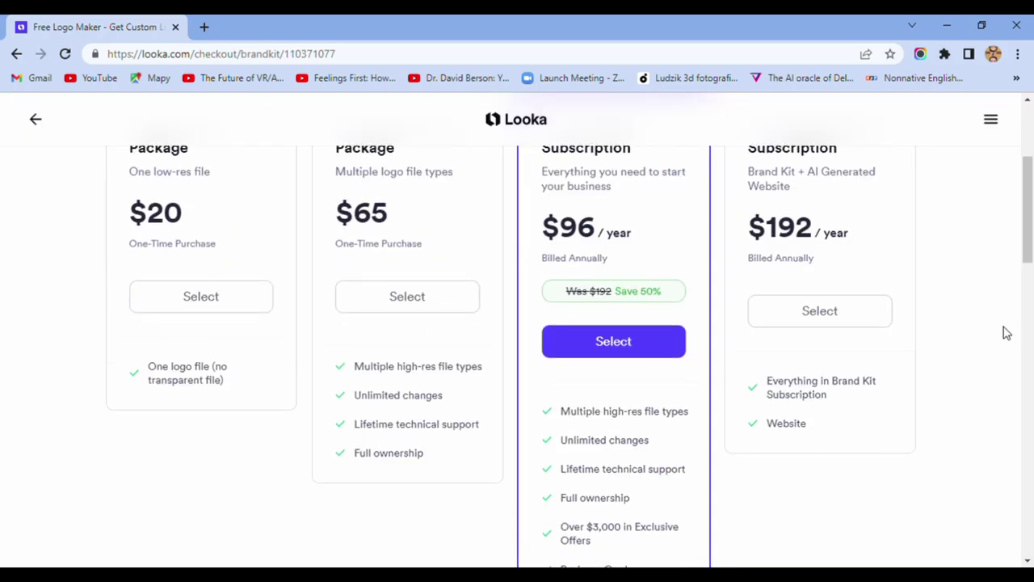
scroll(1006, 333, "up", 1)
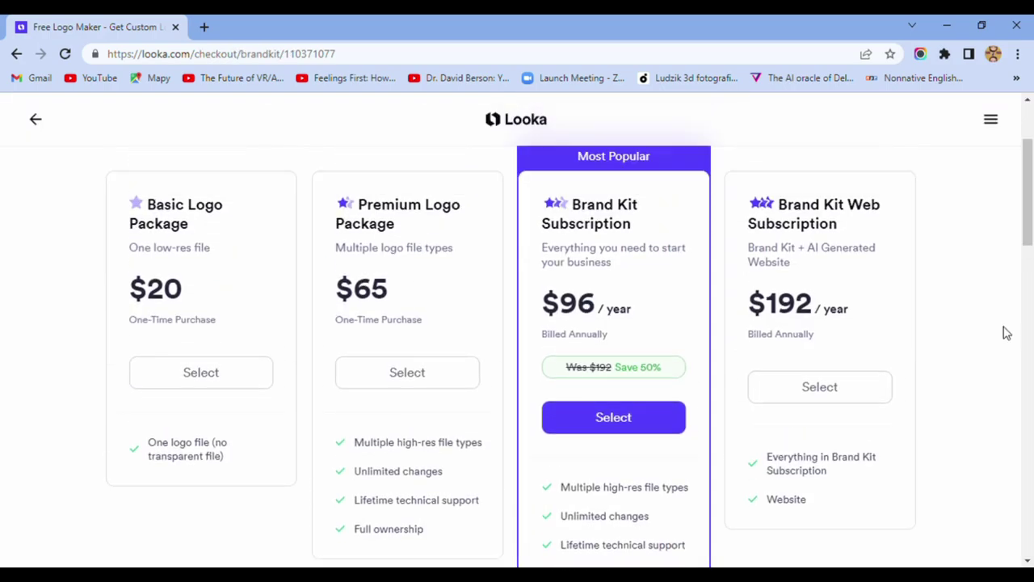
scroll(1006, 333, "up", 1)
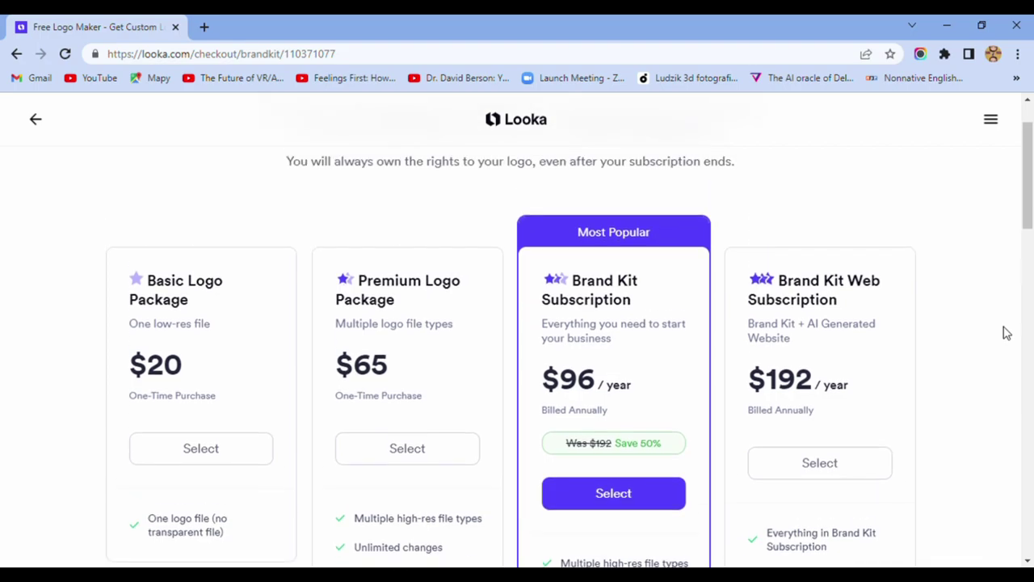
scroll(1006, 333, "down", 1)
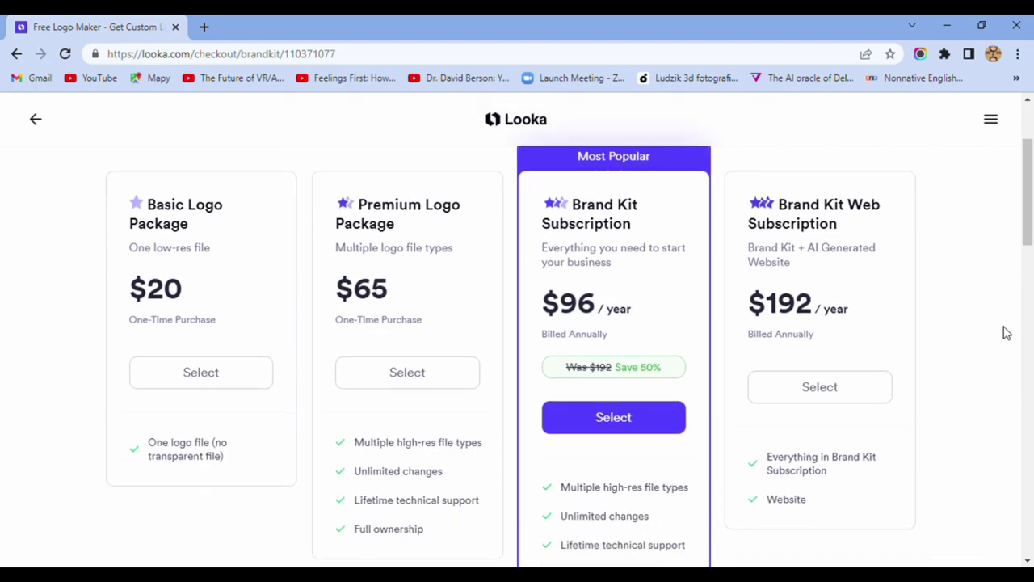
scroll(1006, 332, "up", 1)
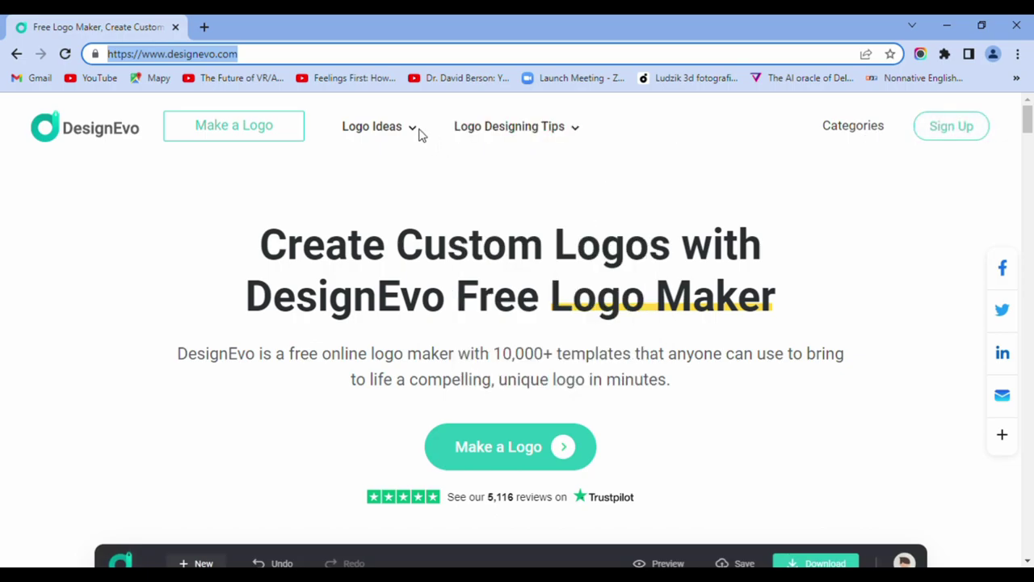
Register the DesignEvo account as Self-Employed with the Blogger/Writer role and confirm
mouse_move(414, 135)
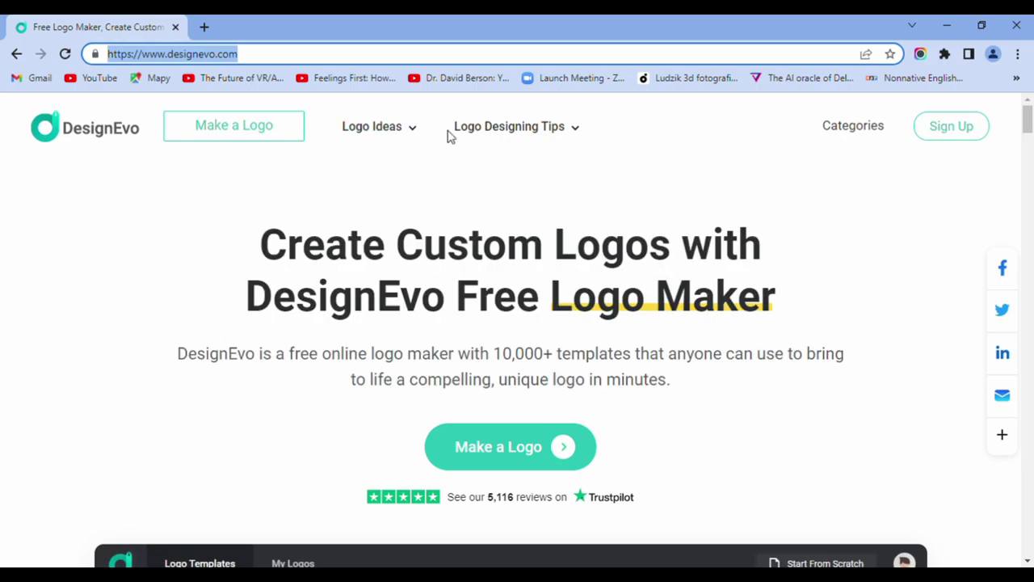
mouse_move(573, 138)
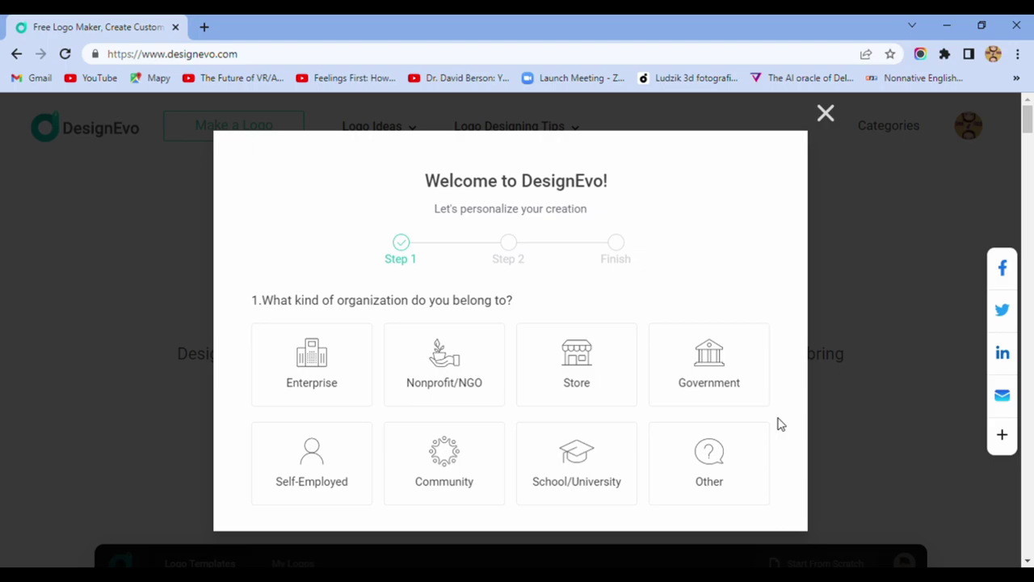
left_click(310, 478)
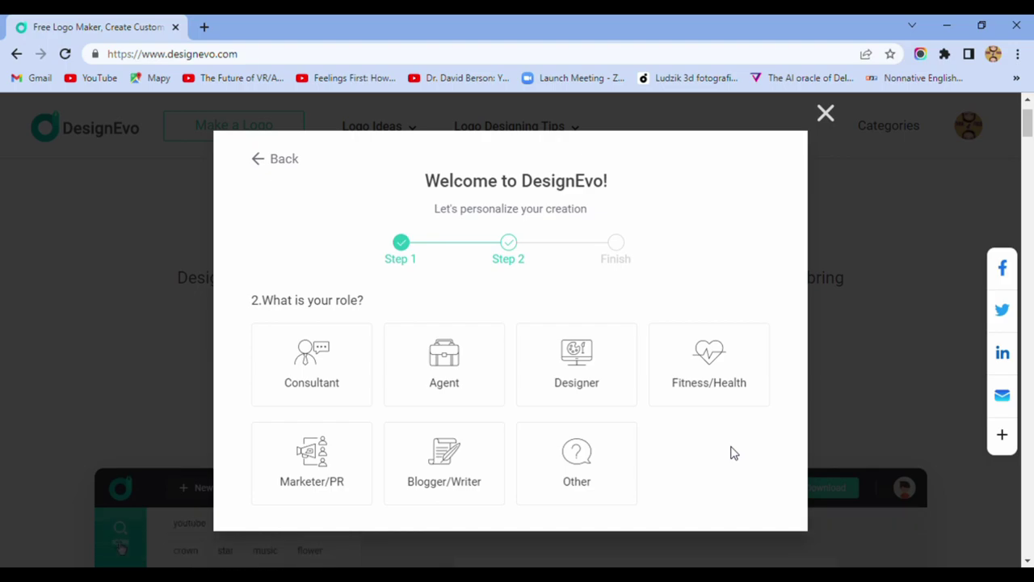
left_click(437, 459)
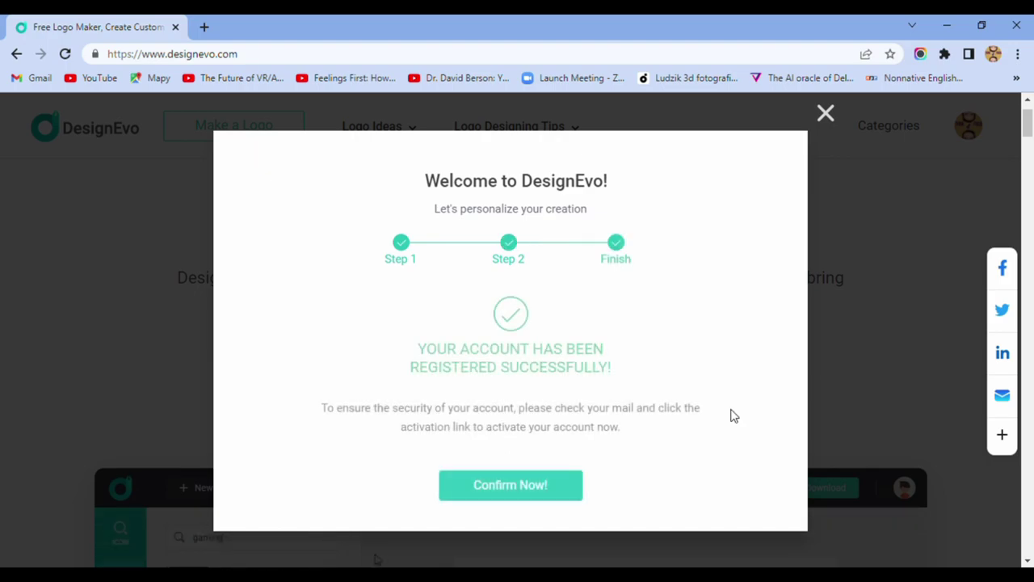
left_click(510, 485)
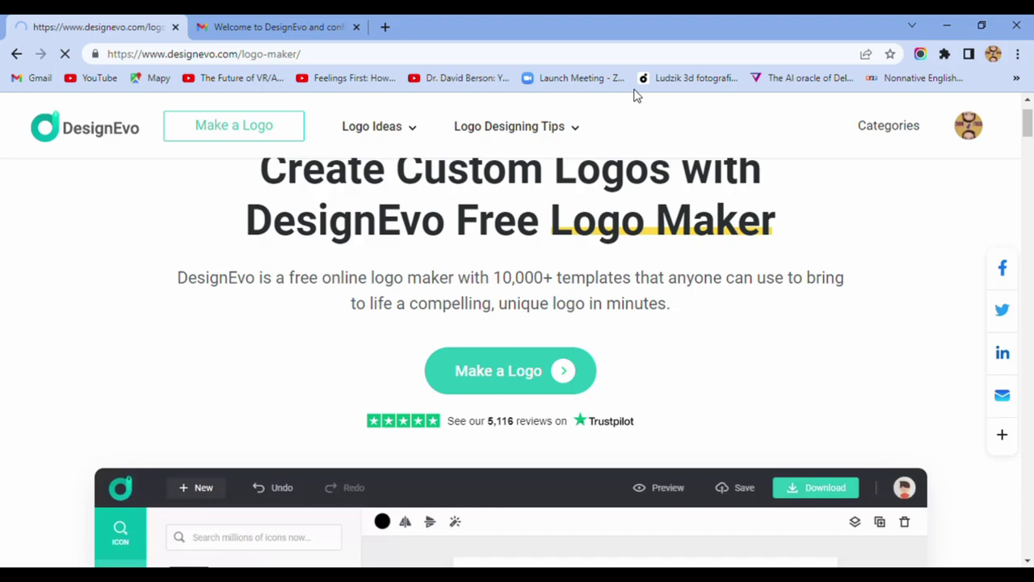
Browse the Childcare & Education and Art & Entertainment logo templates
scroll(1005, 412, "down", 2)
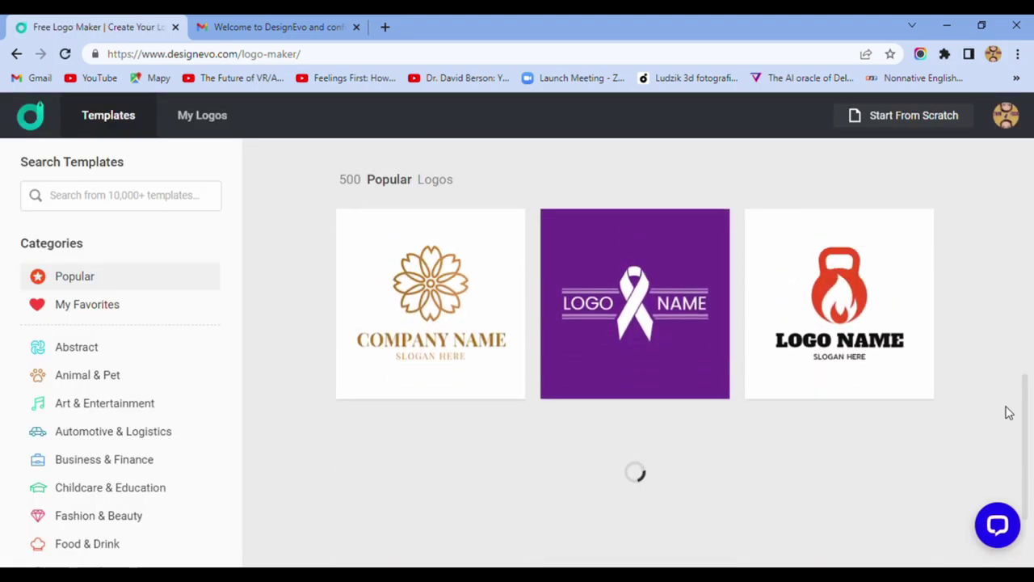
scroll(1009, 411, "down", 3)
scroll(168, 445, "down", 1)
scroll(168, 444, "down", 2)
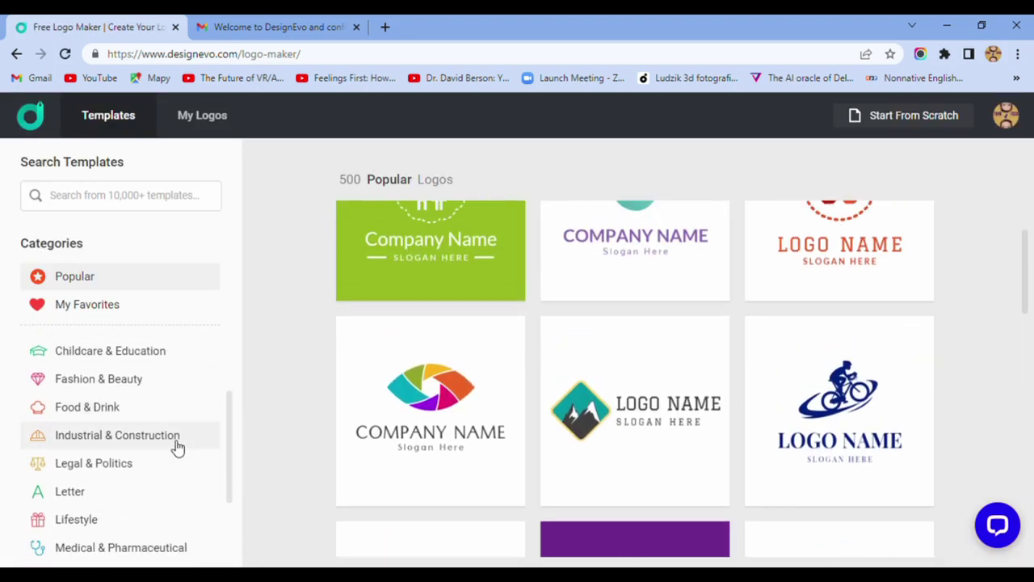
scroll(178, 447, "down", 3)
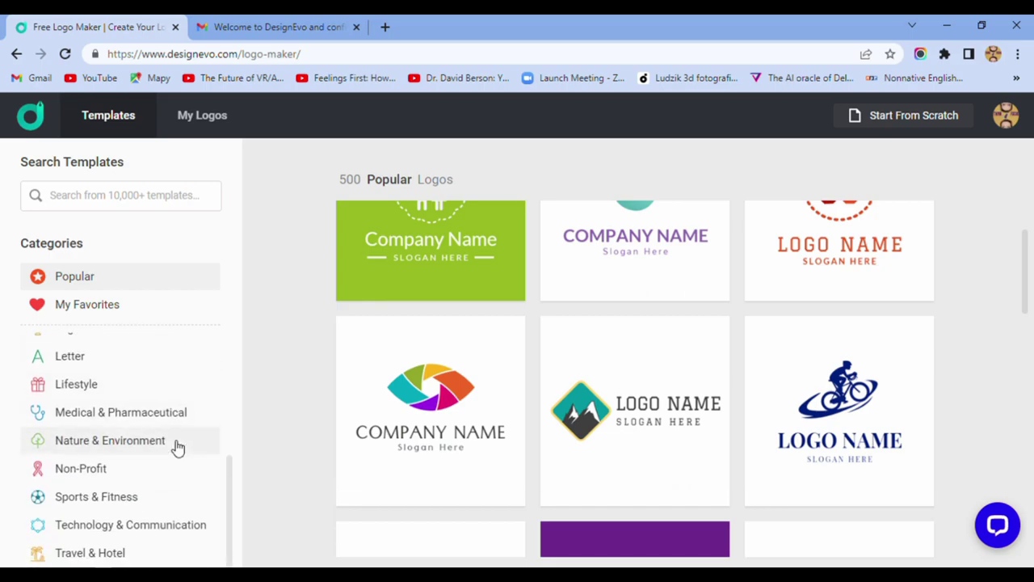
scroll(177, 447, "up", 3)
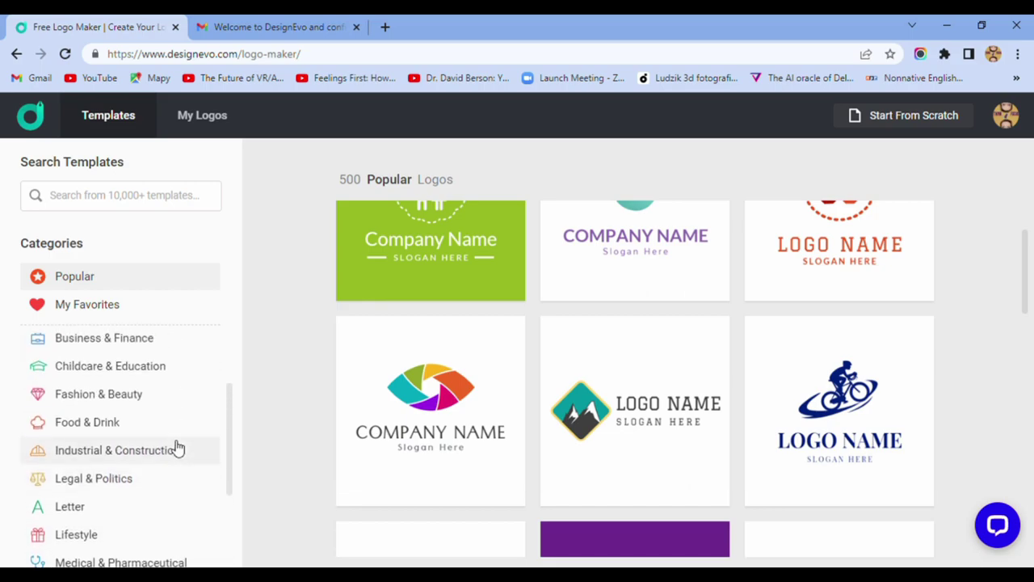
scroll(177, 447, "up", 2)
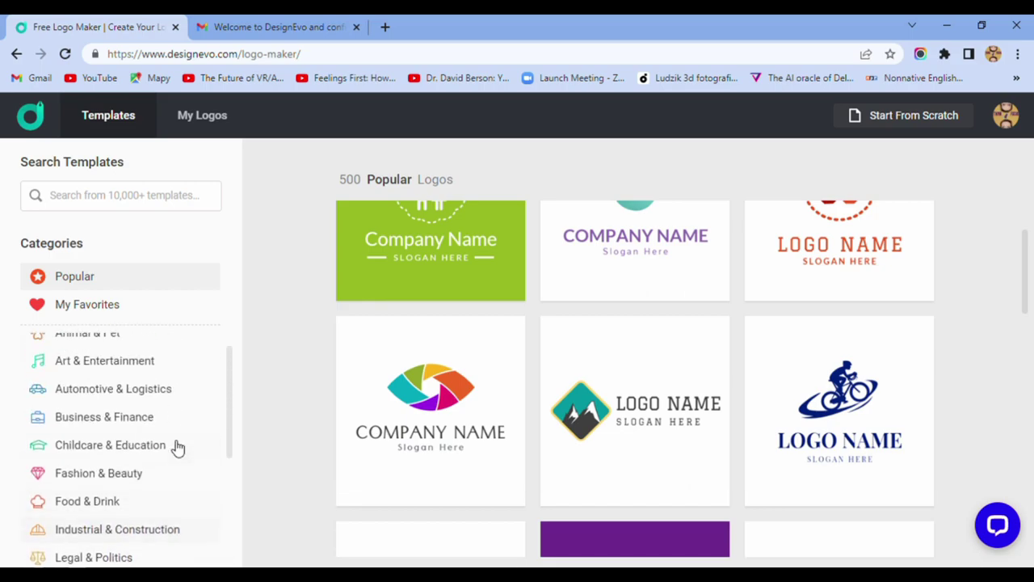
left_click(161, 493)
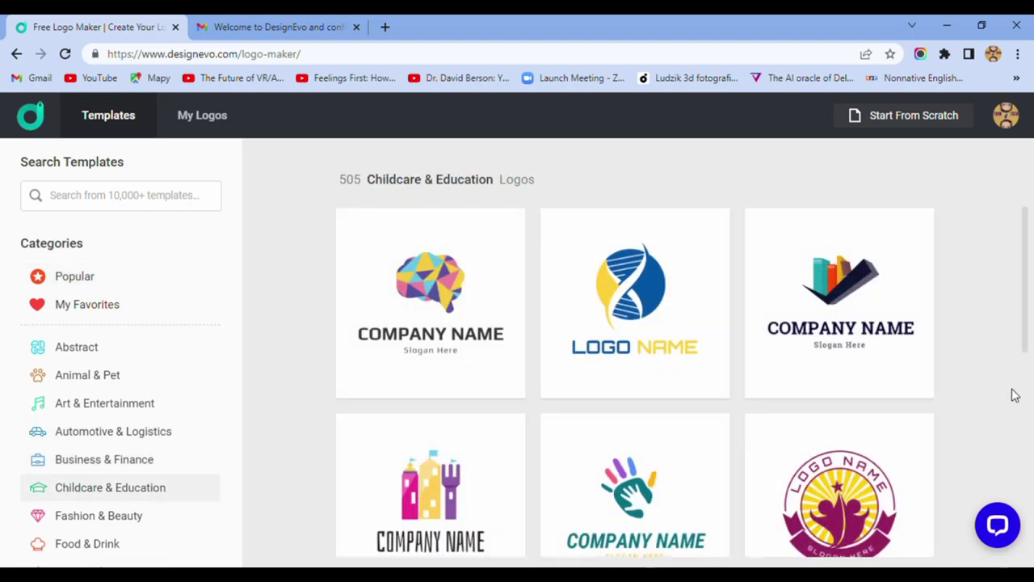
scroll(1016, 395, "down", 5)
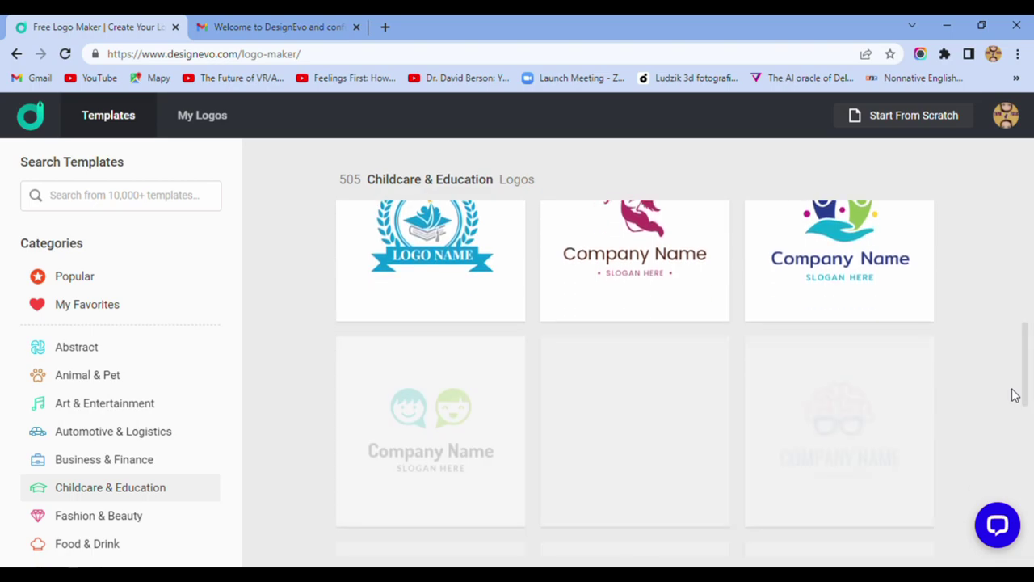
scroll(1015, 395, "down", 5)
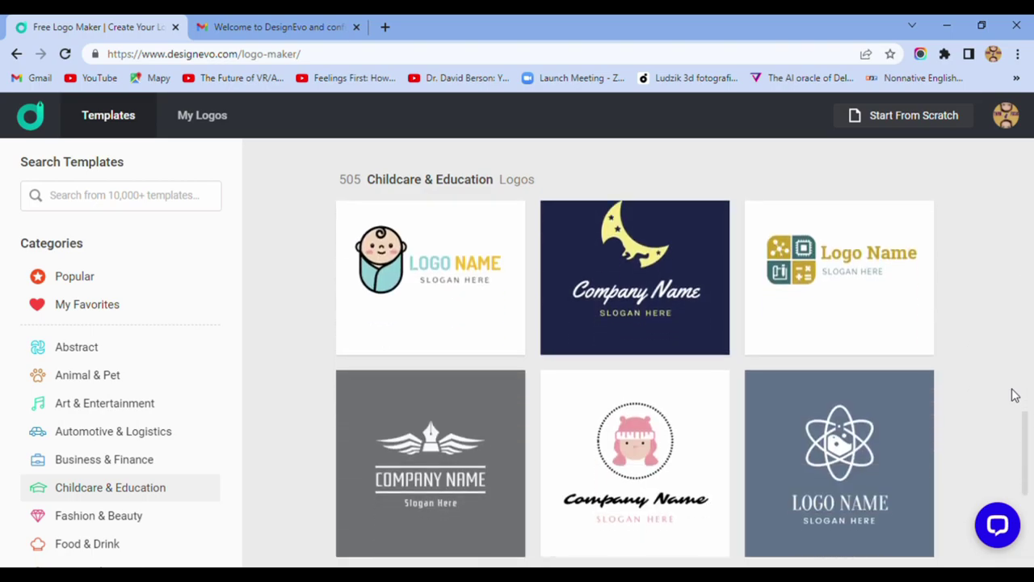
left_click(103, 403)
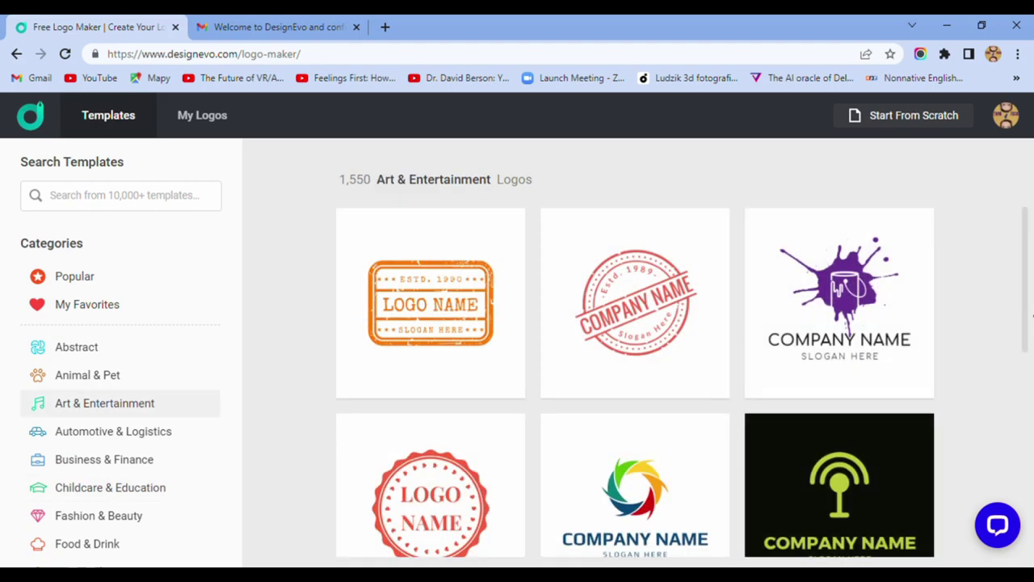
Browse the Medical, Nature, Non-Profit and Technology & Communication template categories
scroll(138, 417, "down", 3)
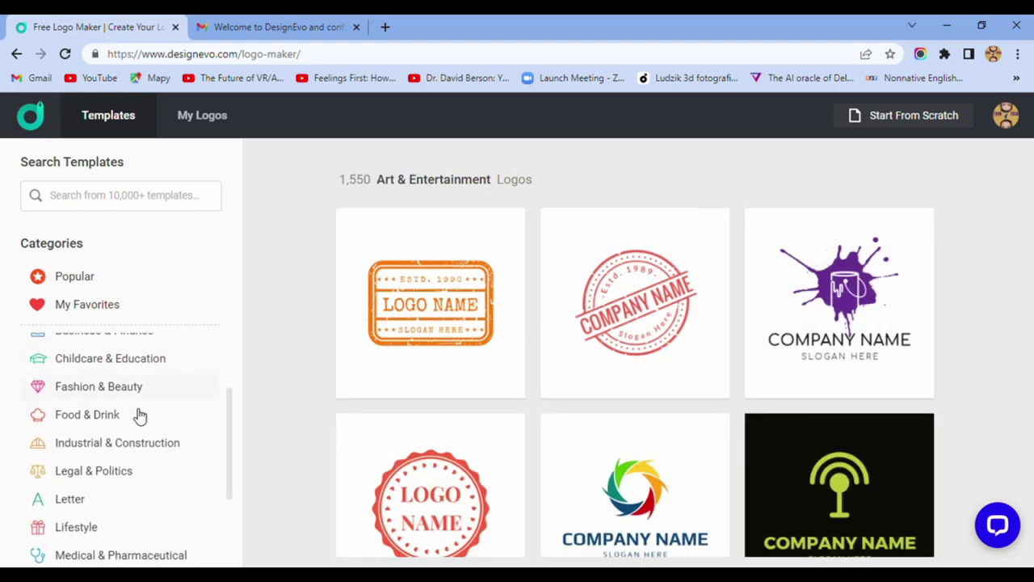
scroll(138, 418, "down", 3)
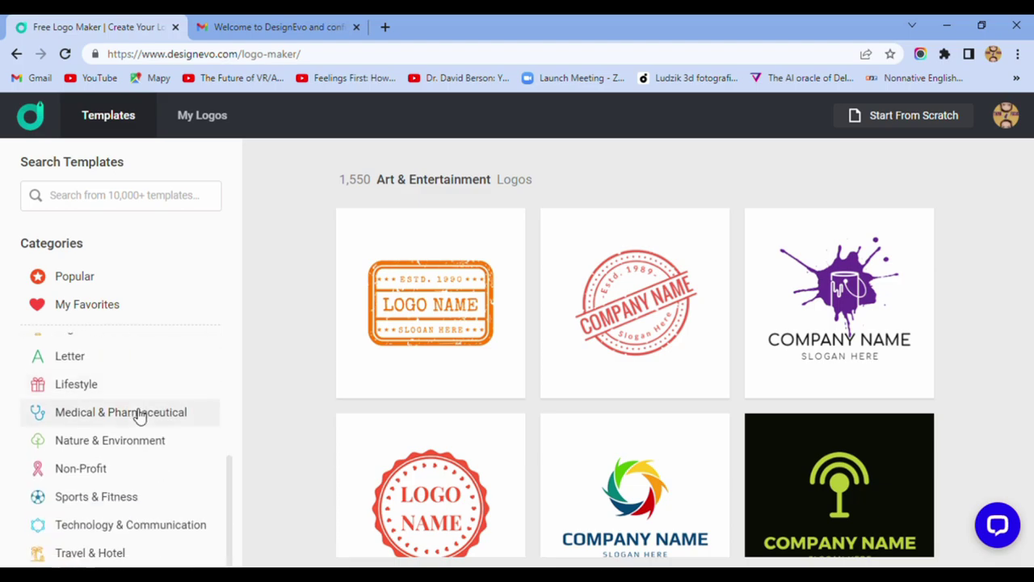
left_click(138, 413)
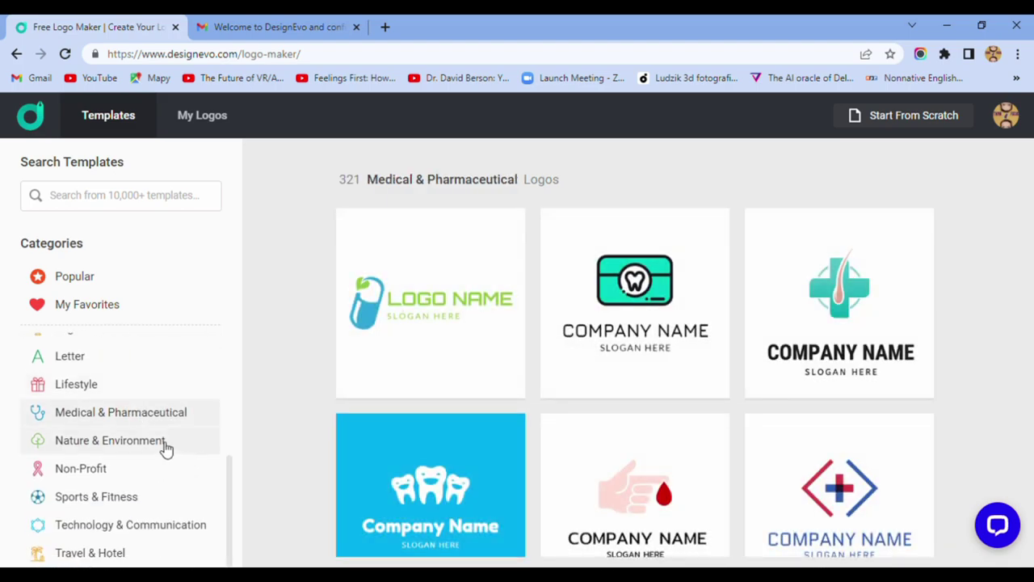
left_click(165, 443)
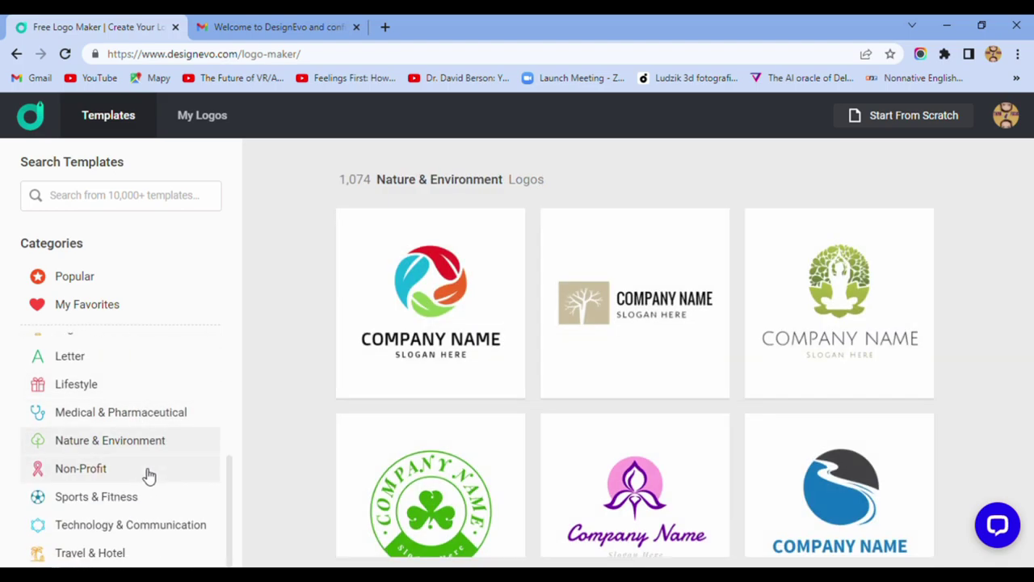
left_click(149, 476)
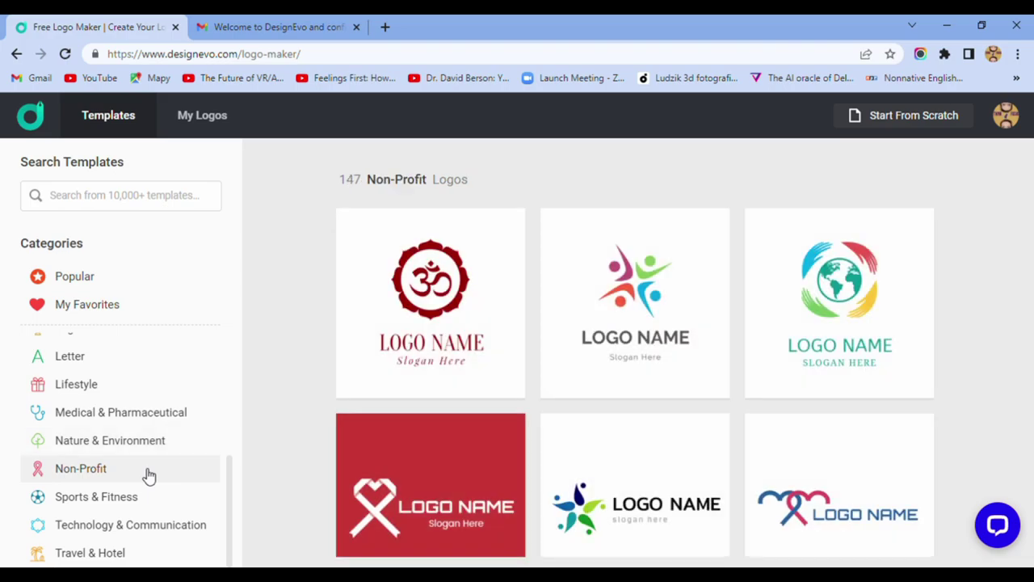
left_click(167, 525)
Start a new logo from a blank canvas
left_click(913, 115)
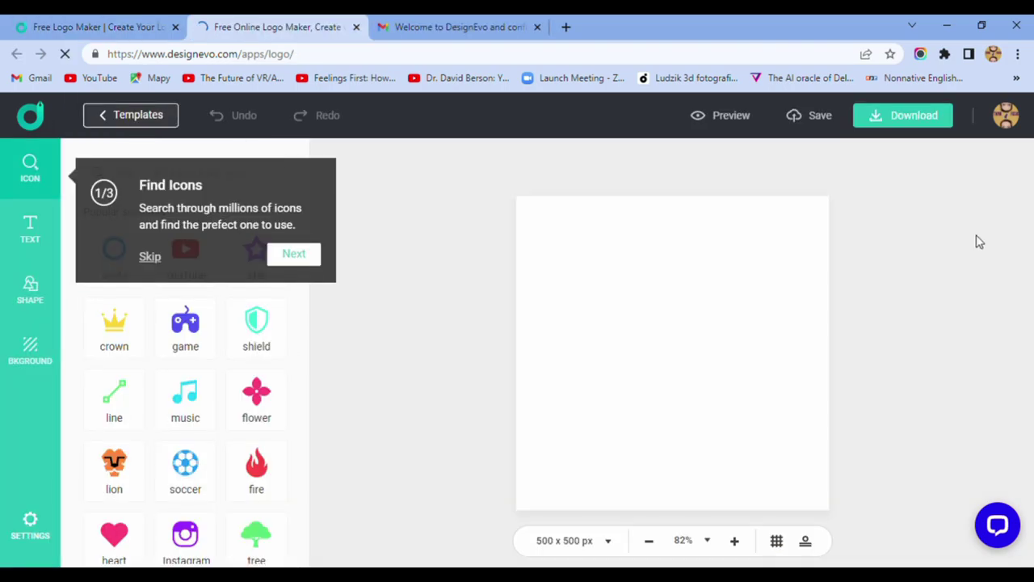
scroll(293, 485, "down", 3)
scroll(294, 484, "down", 3)
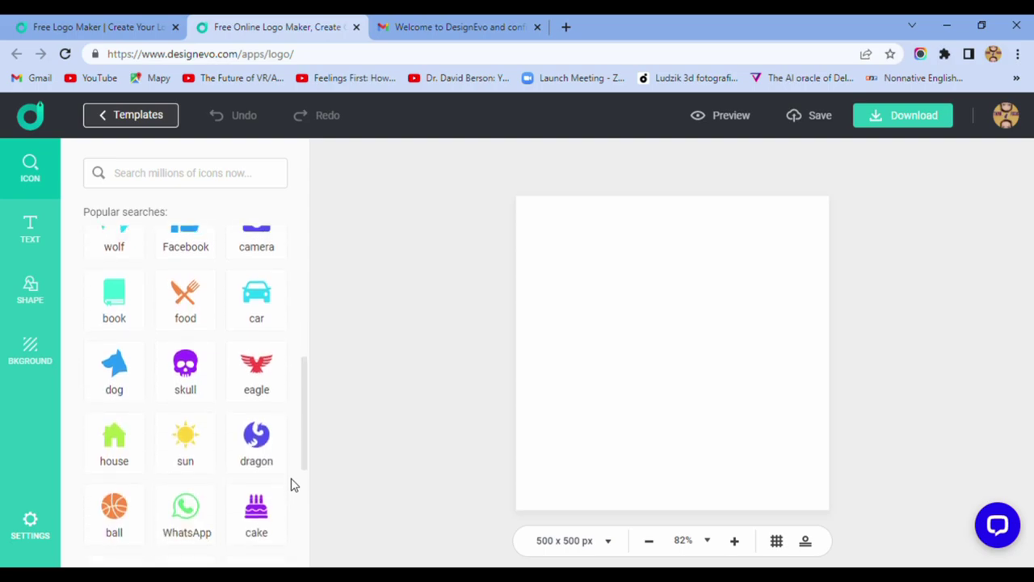
Search the icon library for dragon, then add the leafy tree icon to the canvas
left_click(254, 431)
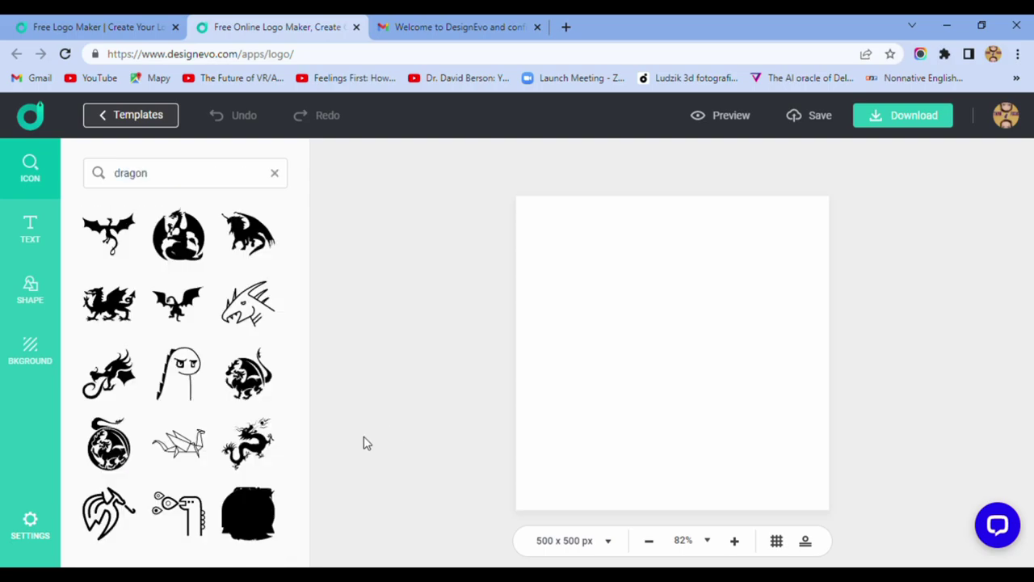
scroll(286, 457, "down", 5)
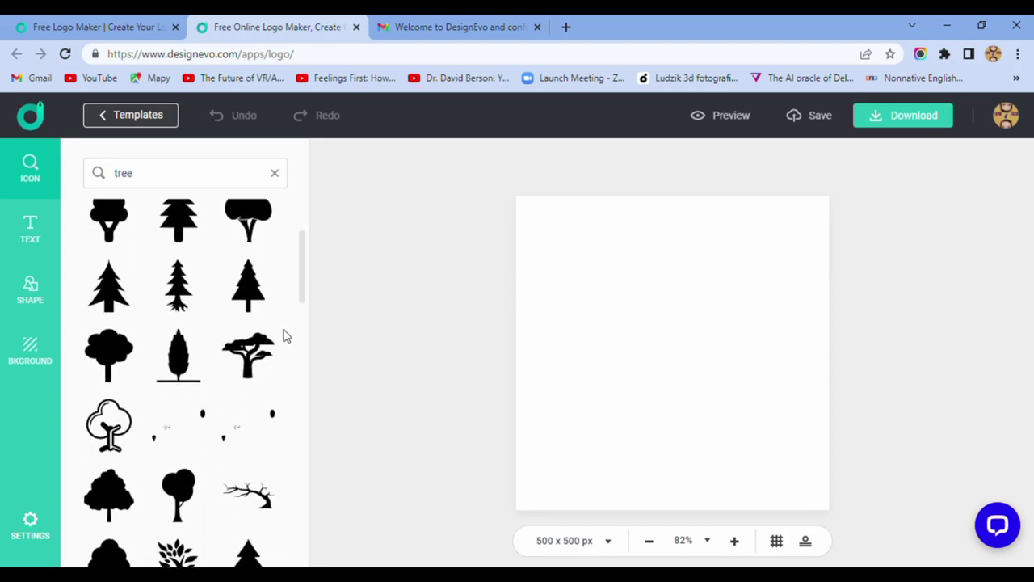
scroll(284, 335, "down", 4)
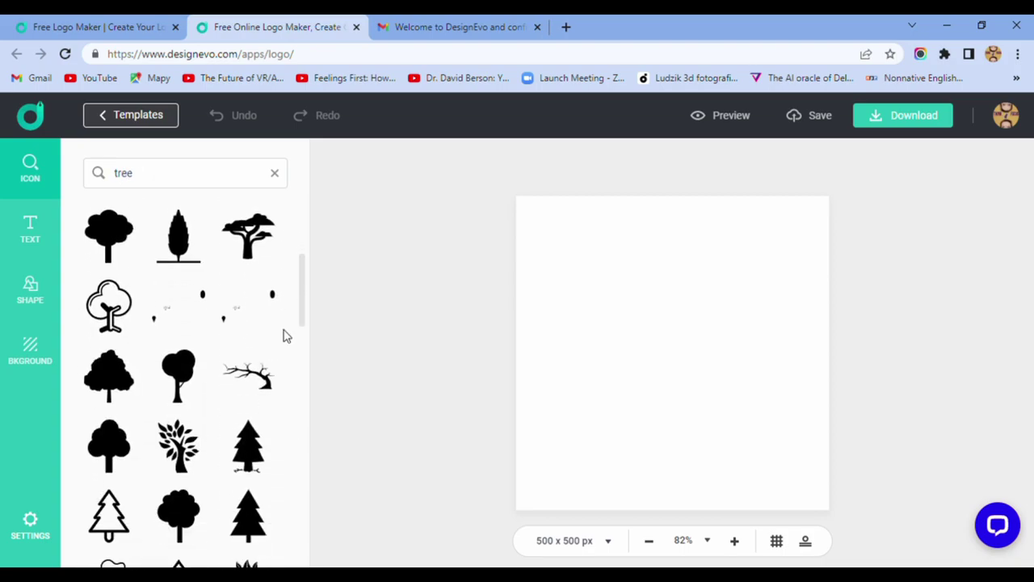
scroll(284, 334, "down", 2)
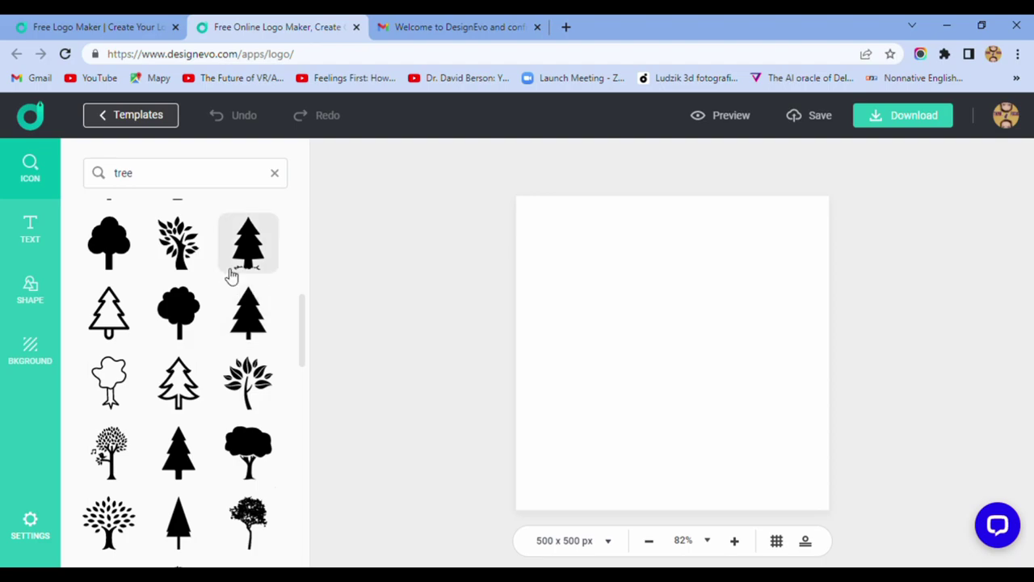
left_click(244, 408)
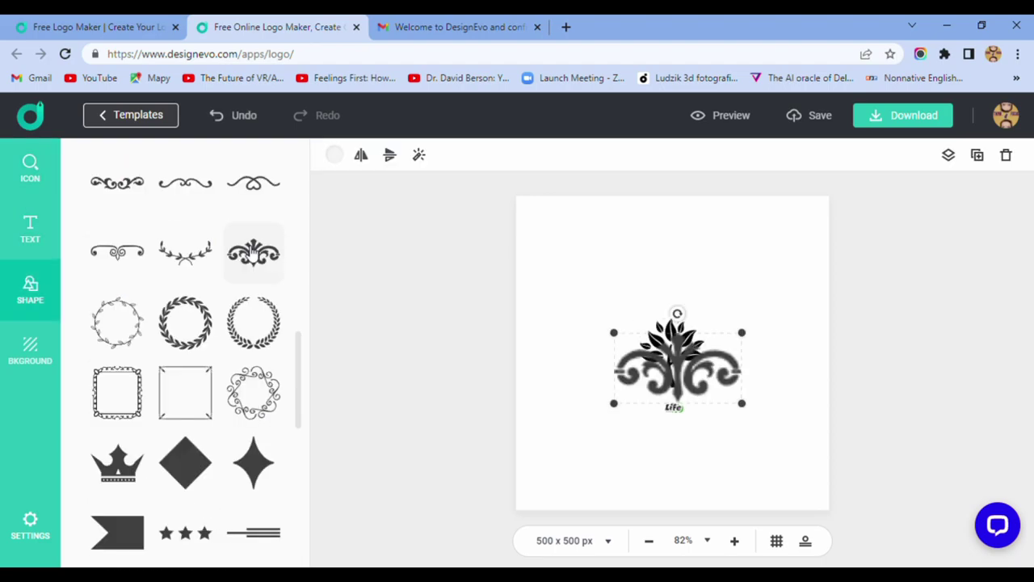
Frame the tree with a green swirl ornament, trying a laurel wreath first, centred over it
left_click_drag(693, 382, 685, 301)
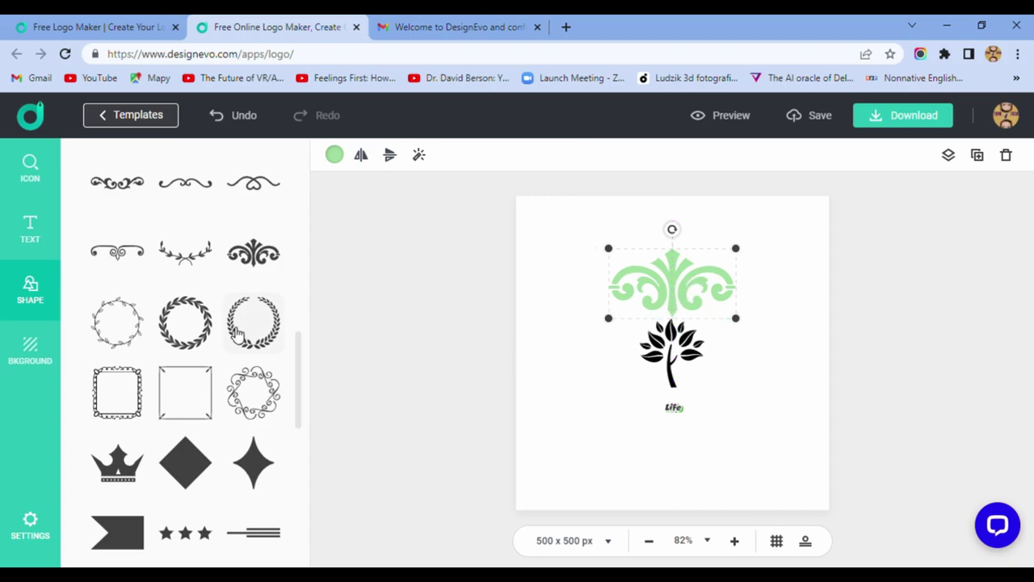
left_click(239, 336)
left_click_drag(660, 335, 665, 422)
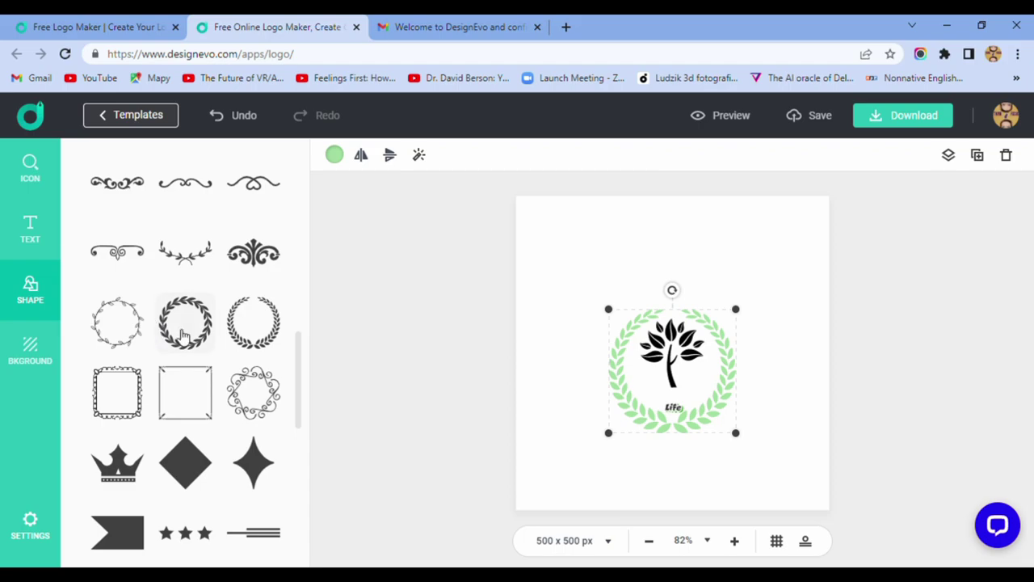
scroll(186, 363, "down", 2)
left_click(253, 392)
left_click_drag(730, 383, 729, 383)
left_click(678, 420)
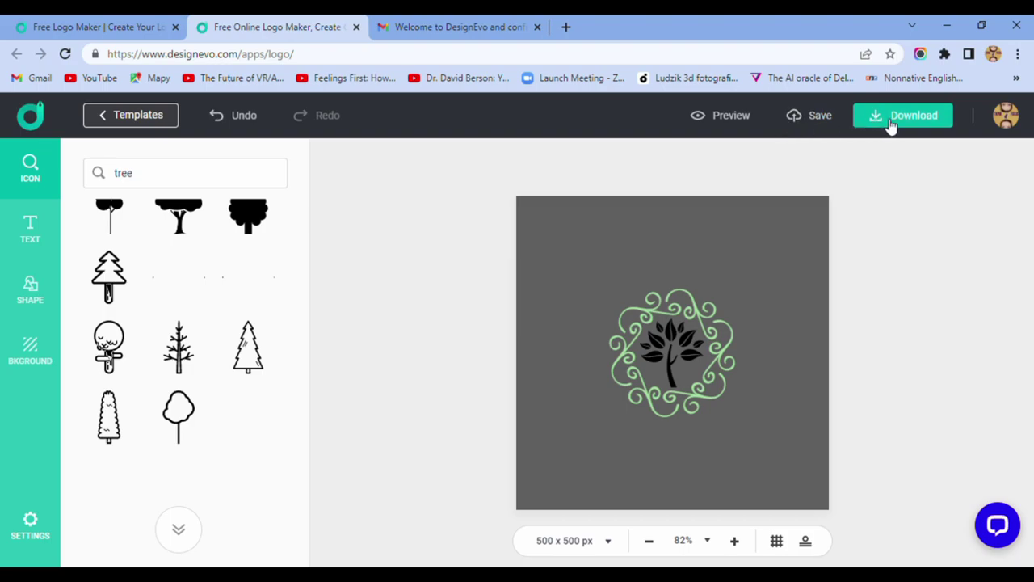
Open the download page comparing BASIC $24.99 and PLUS $49.99 plans
left_click(892, 121)
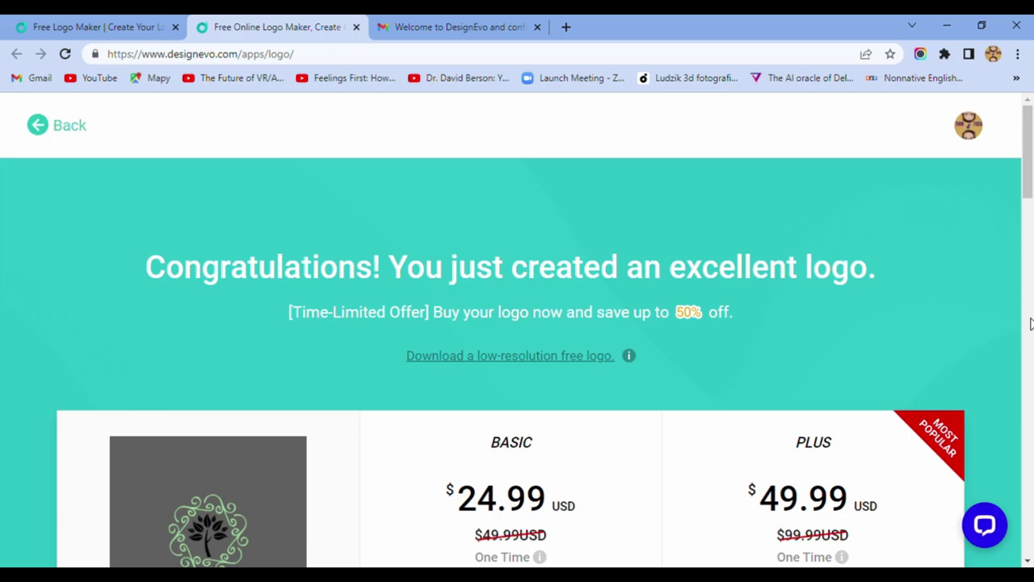
scroll(1030, 324, "down", 4)
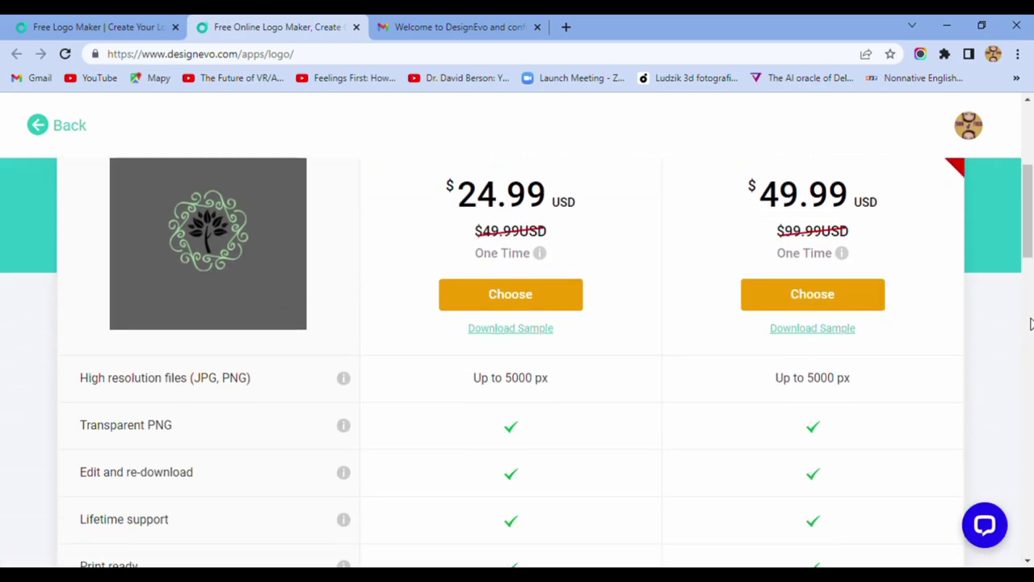
scroll(1030, 323, "down", 1)
scroll(1030, 324, "up", 2)
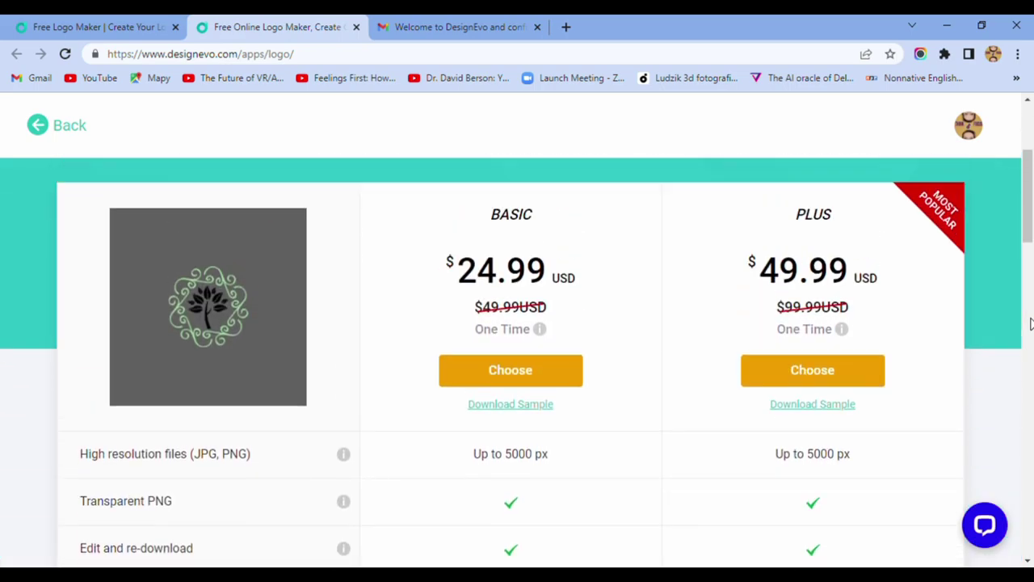
scroll(1030, 323, "down", 4)
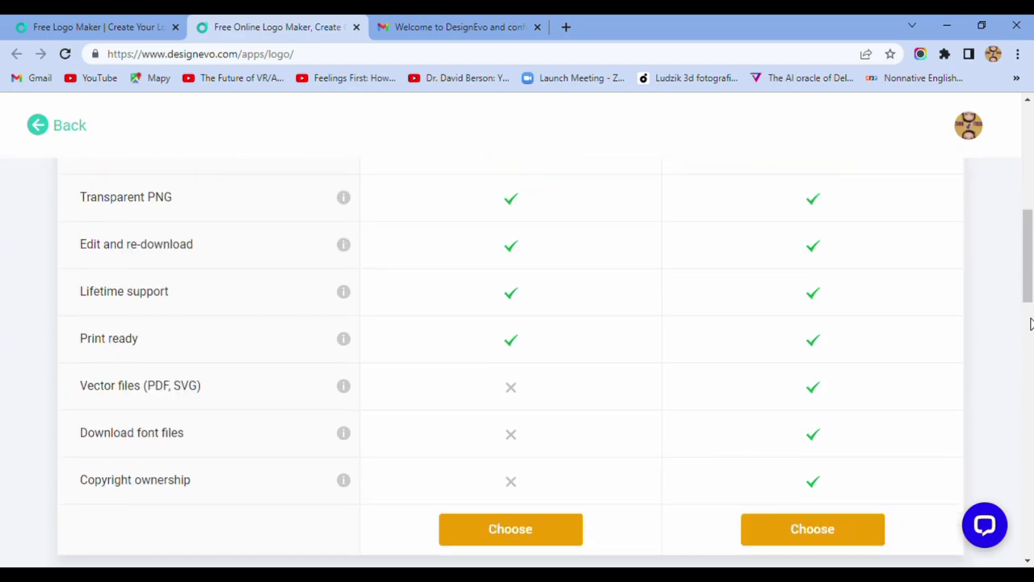